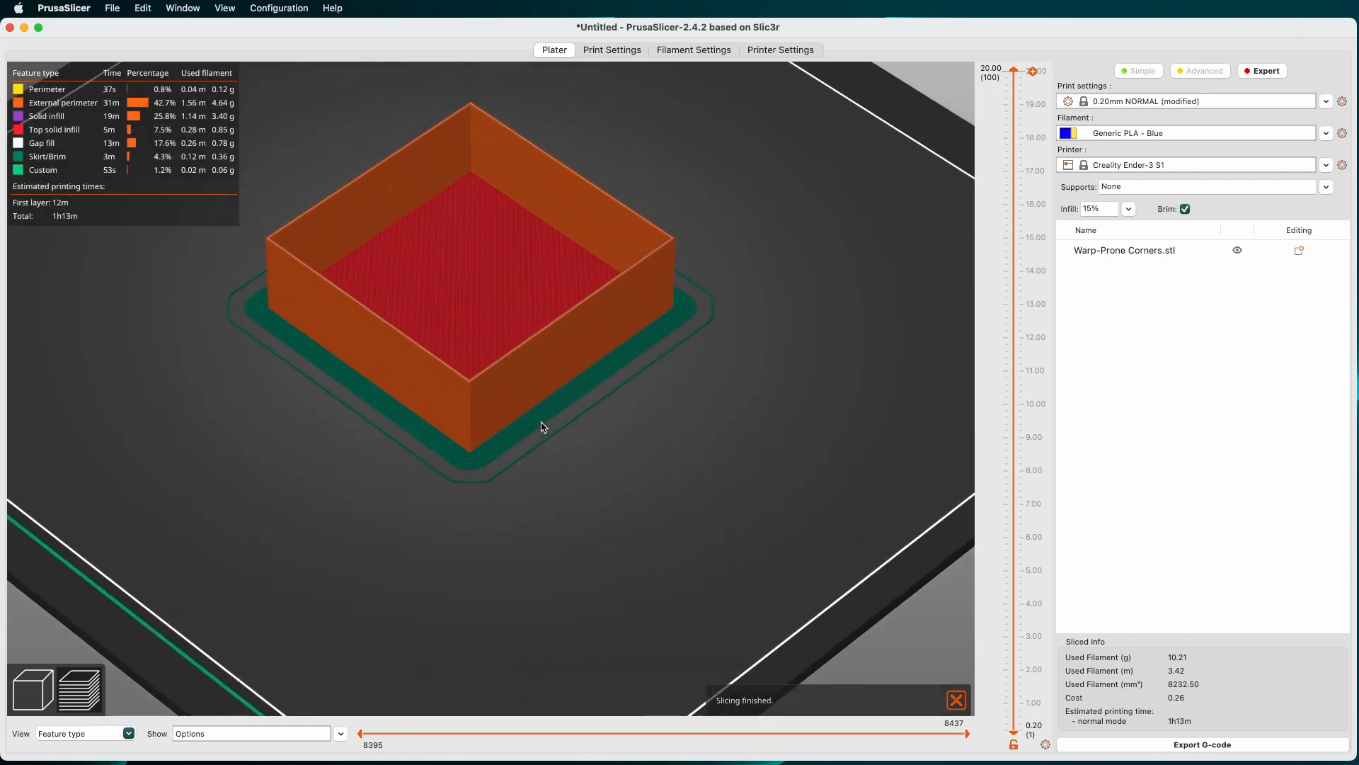
- Select all four helper_disk.stl parts of the Warp-Prone Corners.stl object to examine the disks at its corners
{"action": "scroll", "coordinate": [478, 490], "scroll_direction": "down", "scroll_amount": 5}
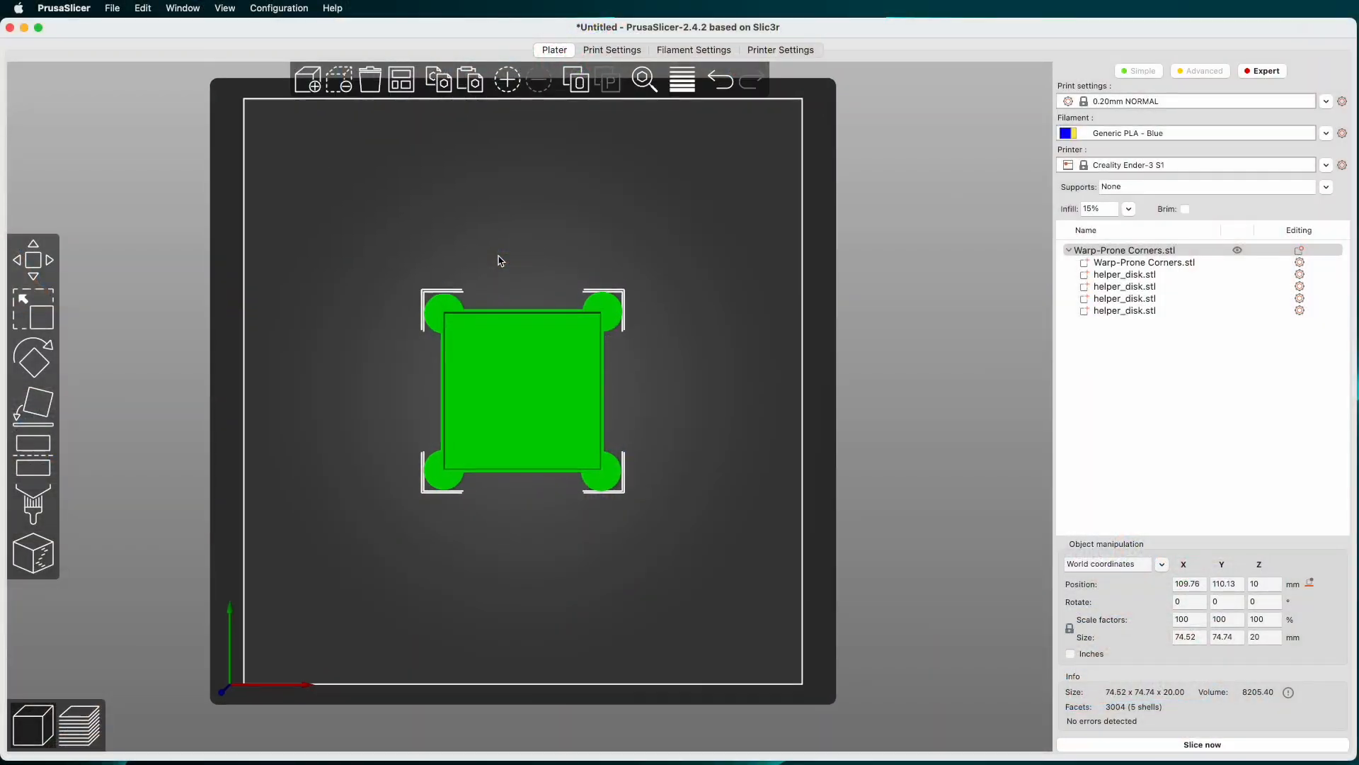
{"action": "scroll", "coordinate": [500, 261], "scroll_direction": "up", "scroll_amount": 5}
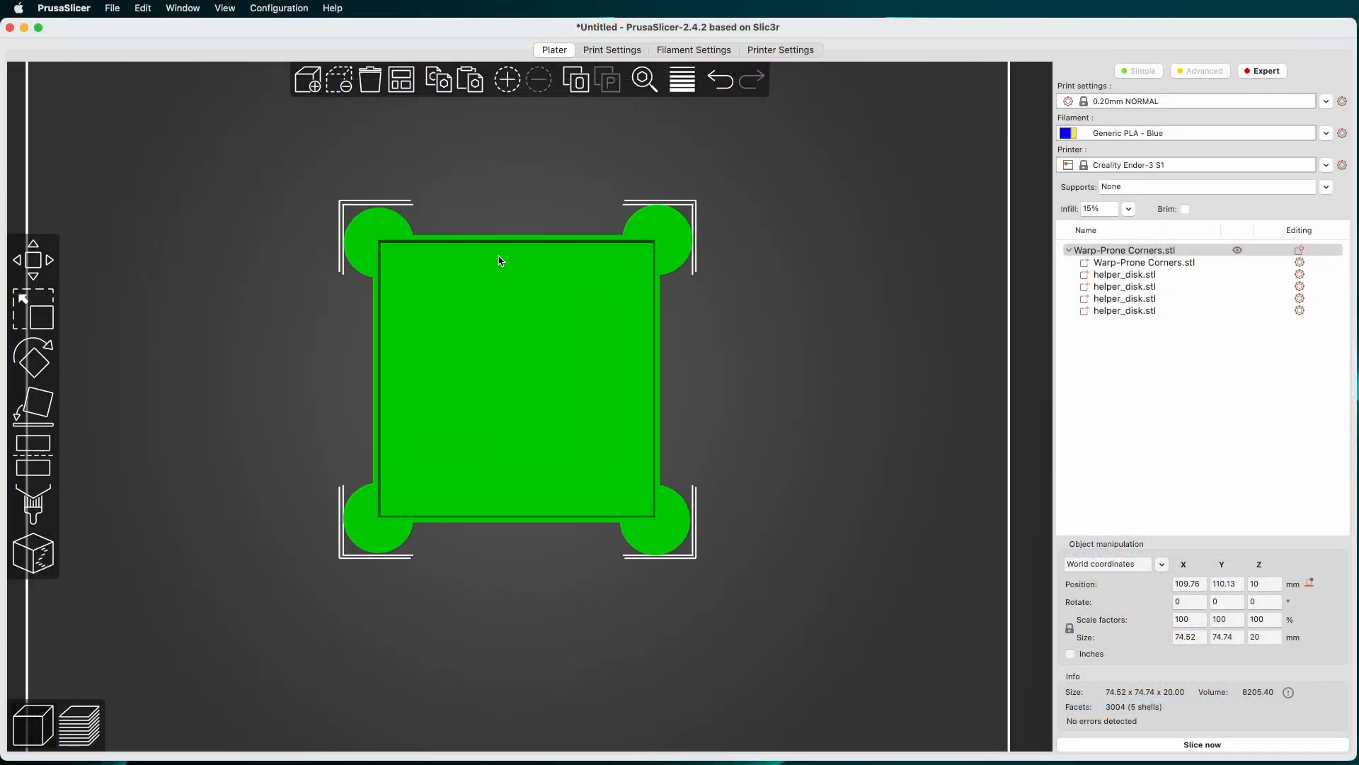
{"action": "scroll", "coordinate": [500, 261], "scroll_direction": "up", "scroll_amount": 3}
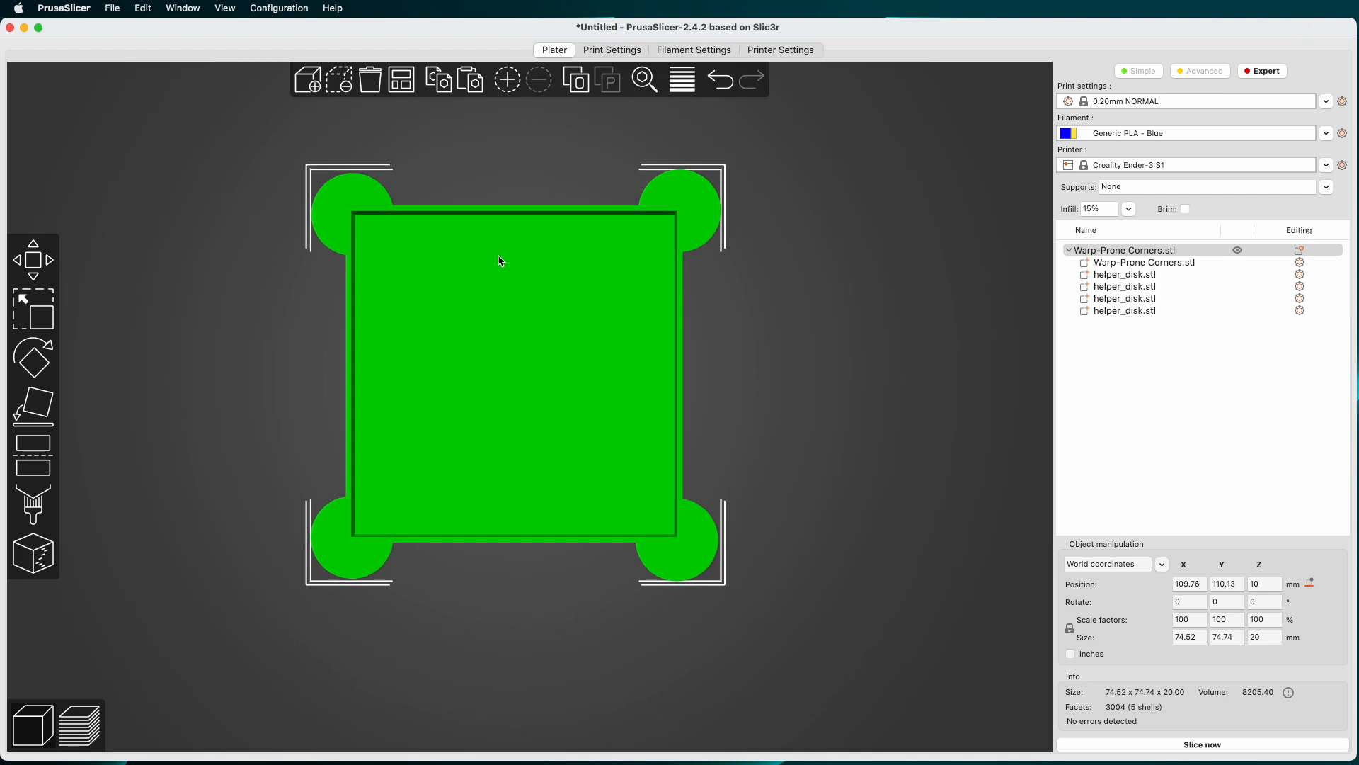
{"action": "left_click", "coordinate": [1132, 278]}
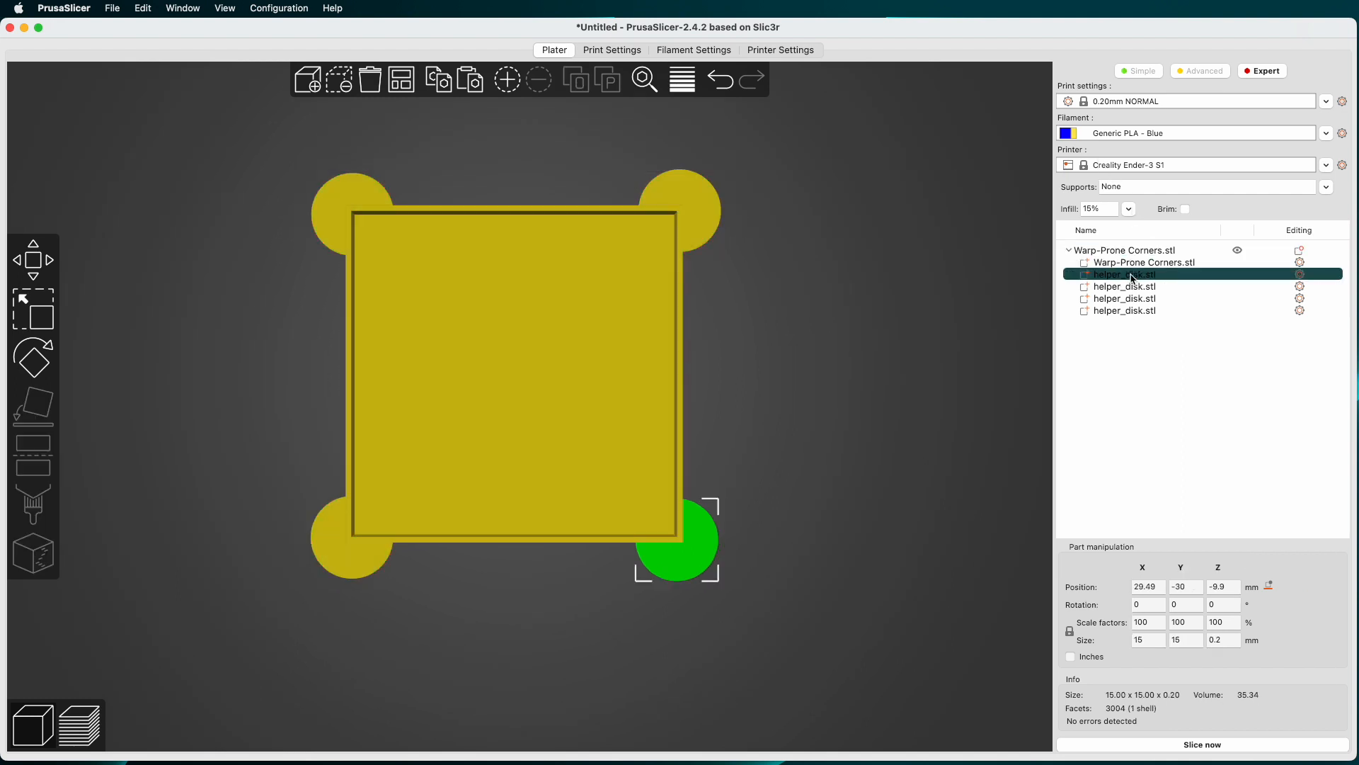
{"action": "left_click", "coordinate": [1128, 311], "text": "shift"}
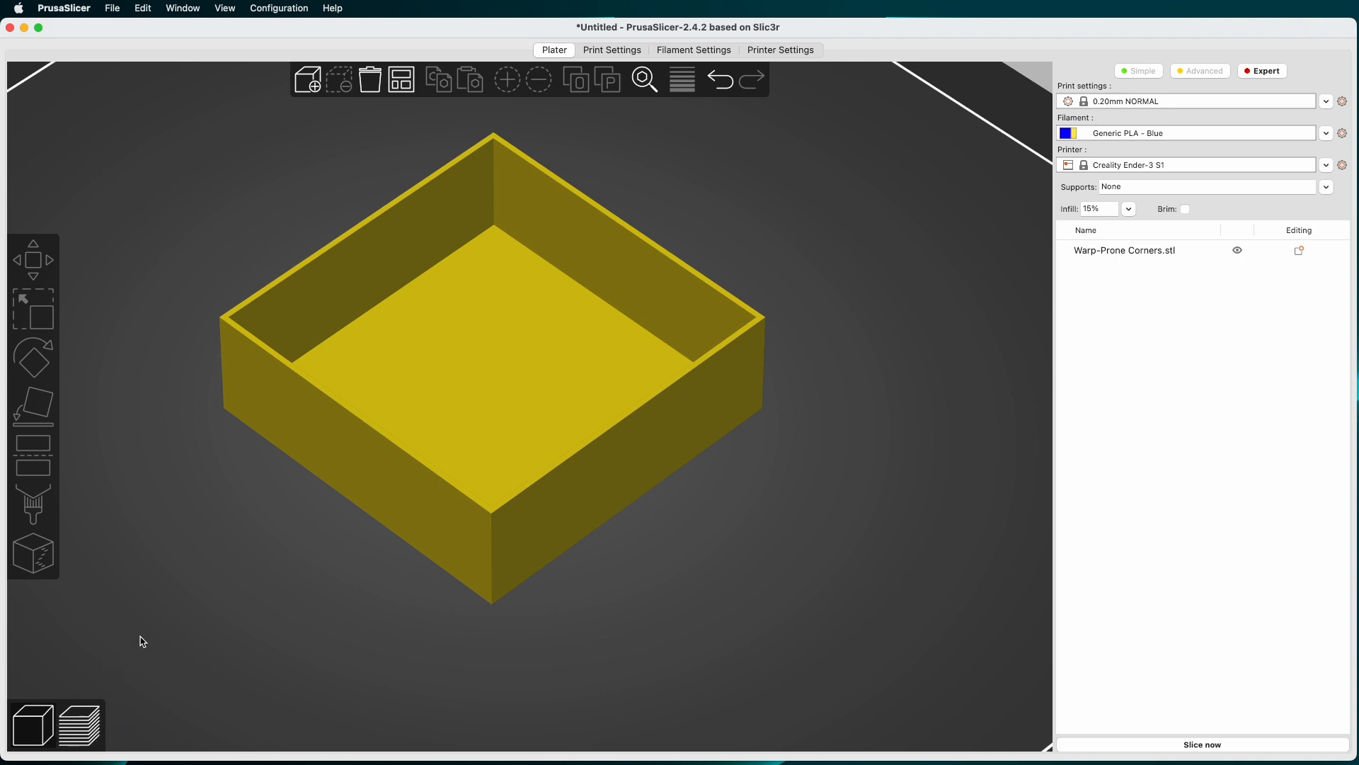
- Add helper_disk.stl from the shape gallery as a part of the Warp-Prone Corners.stl object
{"action": "right_click", "coordinate": [500, 189]}
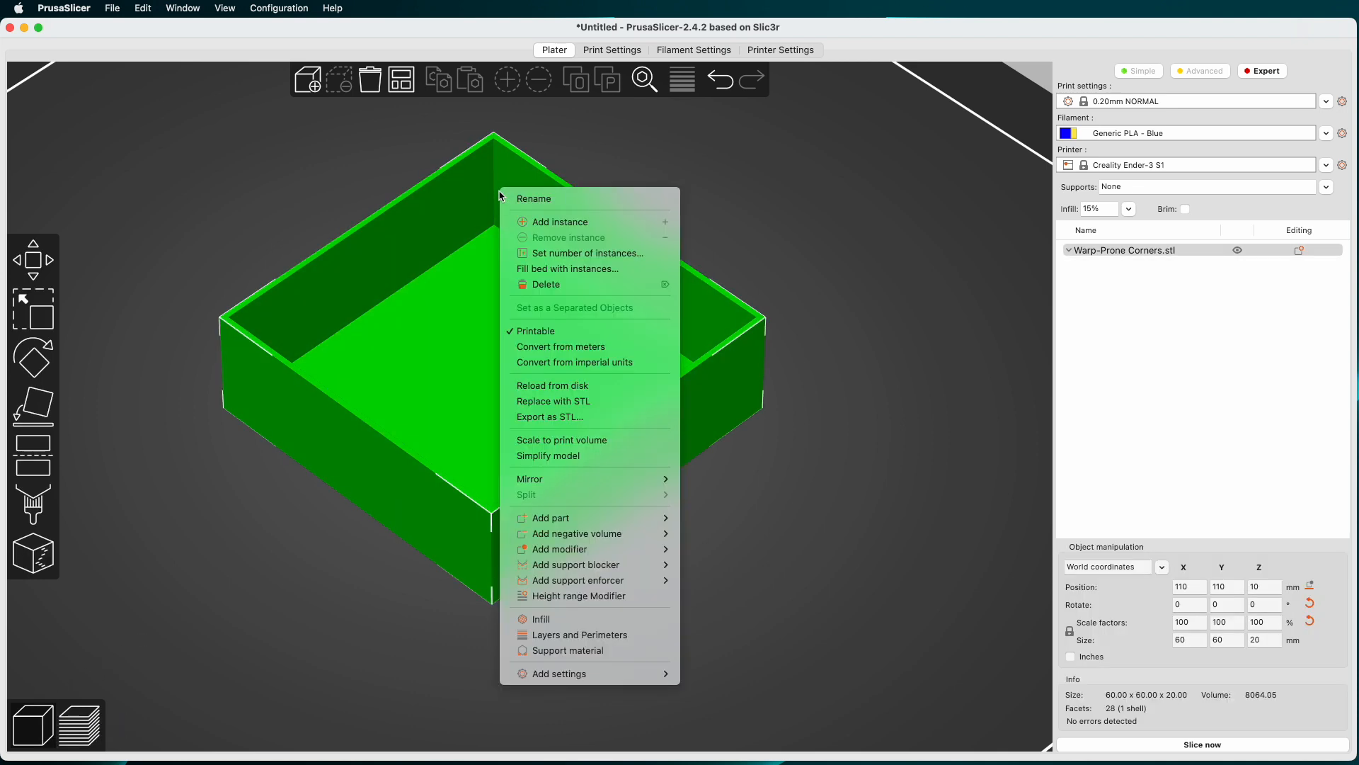
{"action": "mouse_move", "coordinate": [613, 525]}
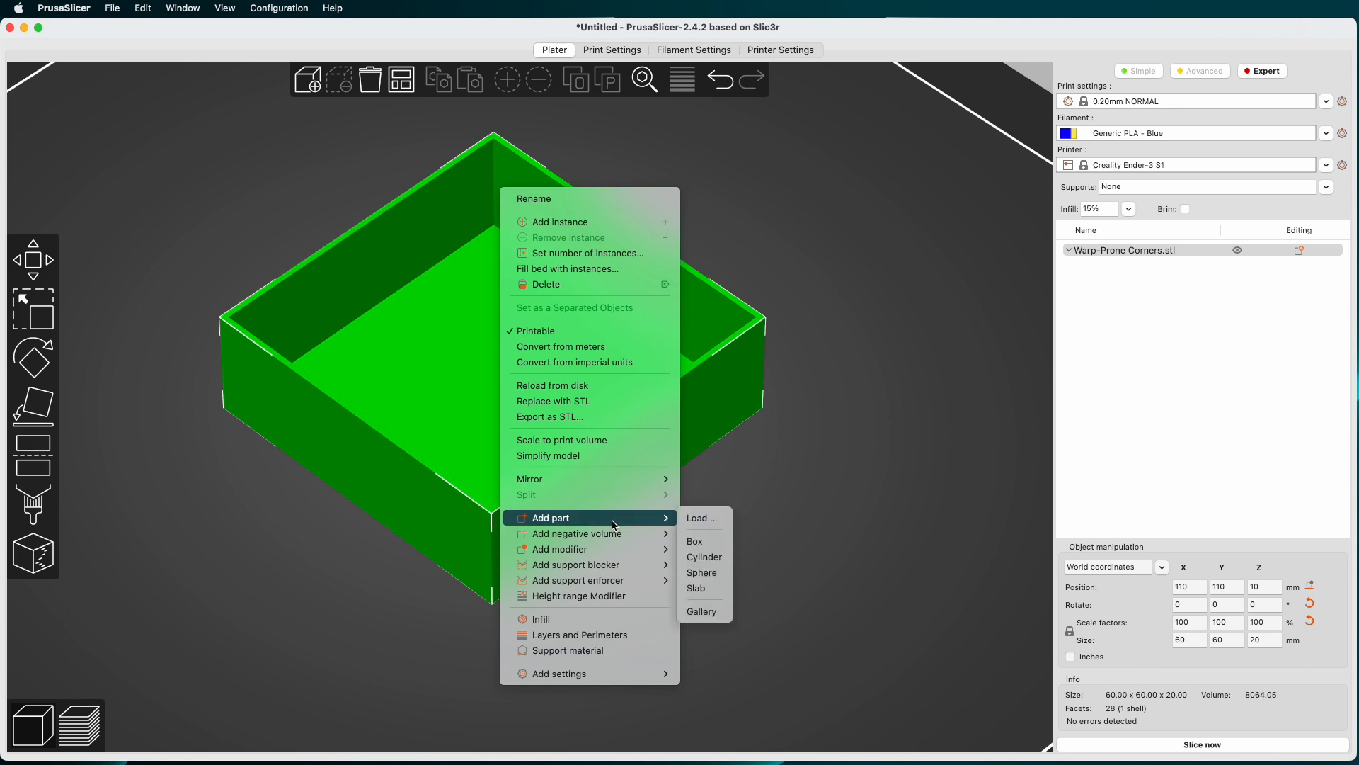
{"action": "left_click", "coordinate": [721, 613]}
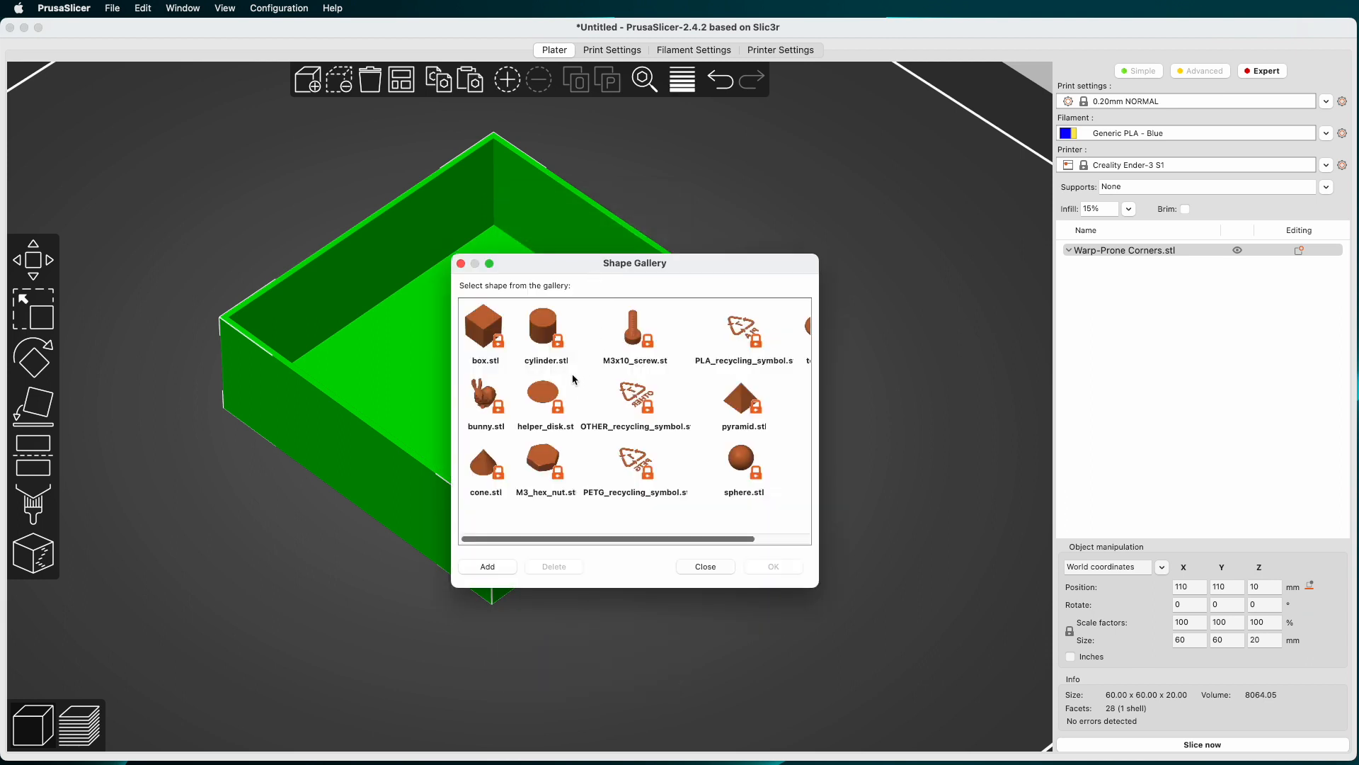
{"action": "left_click", "coordinate": [545, 395]}
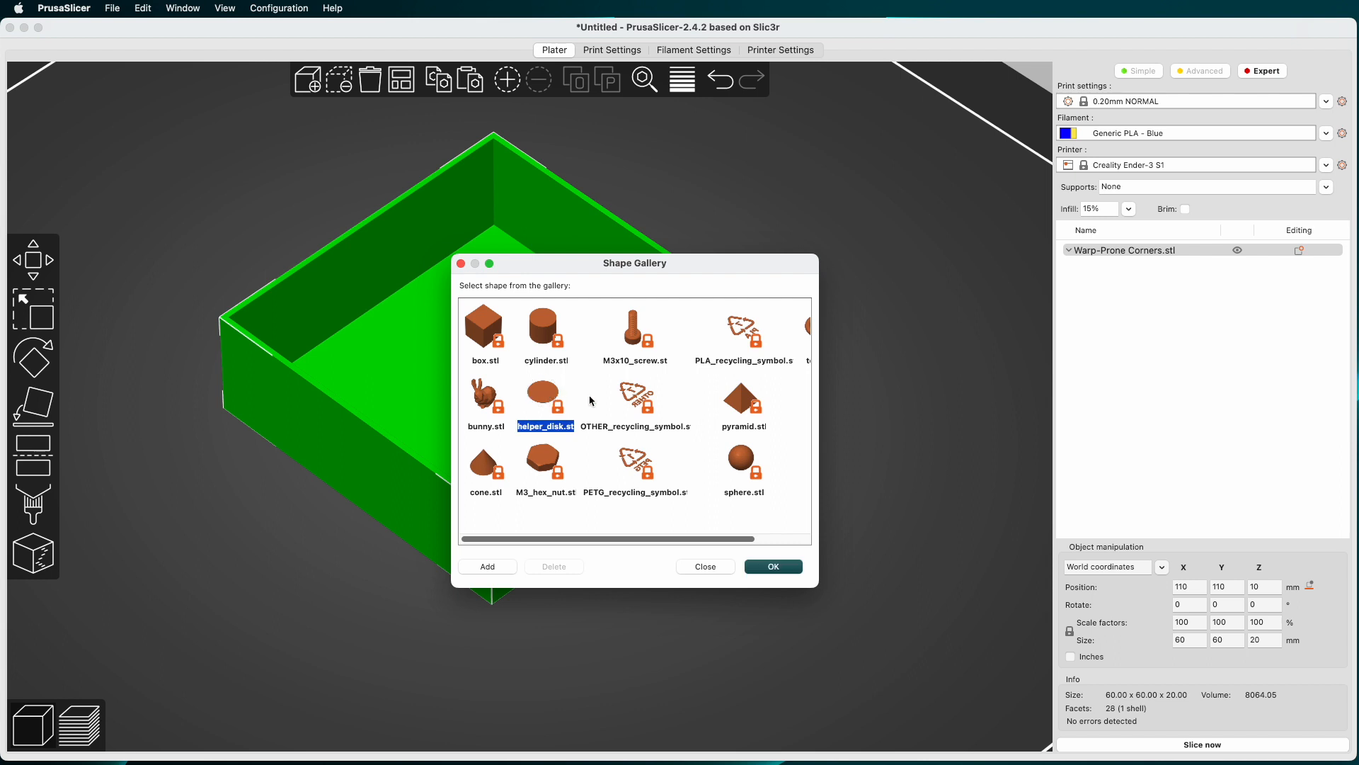
{"action": "left_click", "coordinate": [775, 564]}
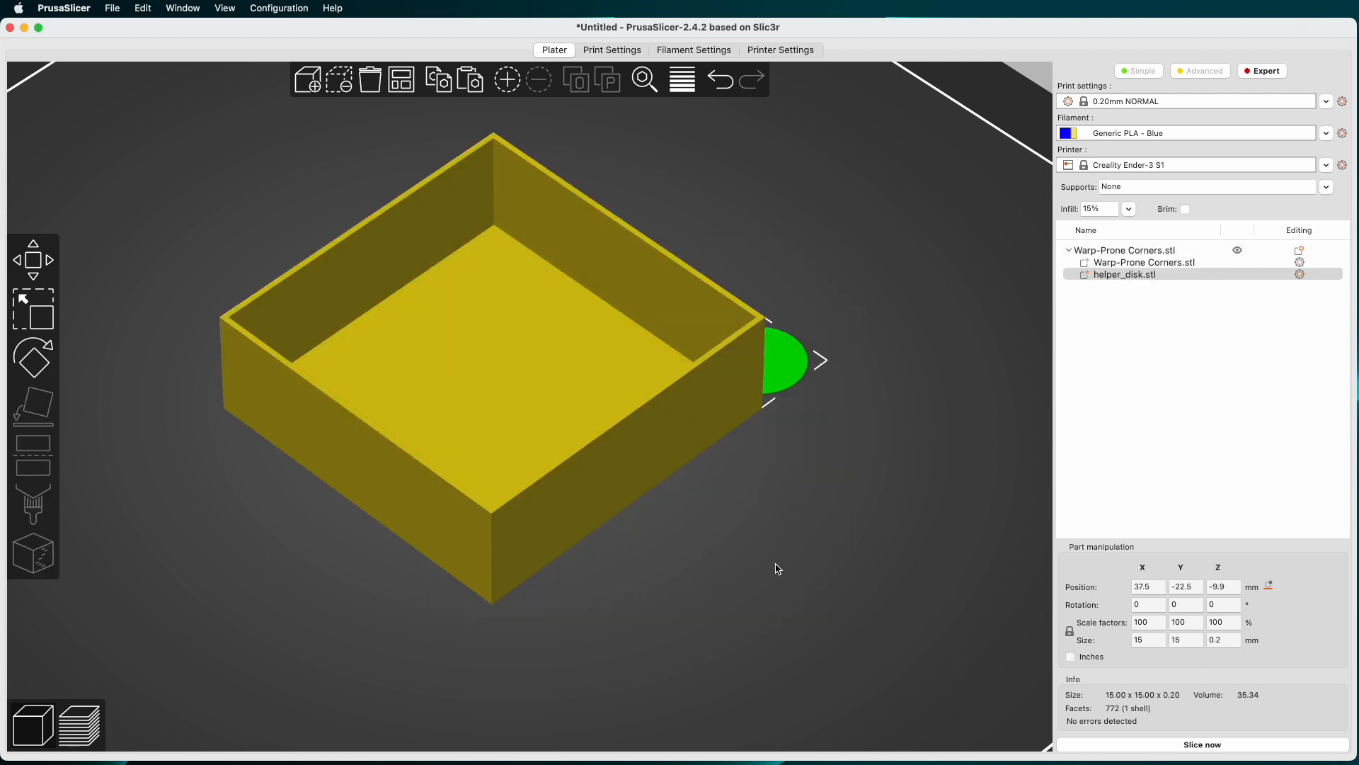
- Move the helper disk part onto the box's front-right corner, at about X 29.5, Y -30 mm
{"action": "left_click_drag", "start_coordinate": [799, 364], "coordinate": [858, 452]}
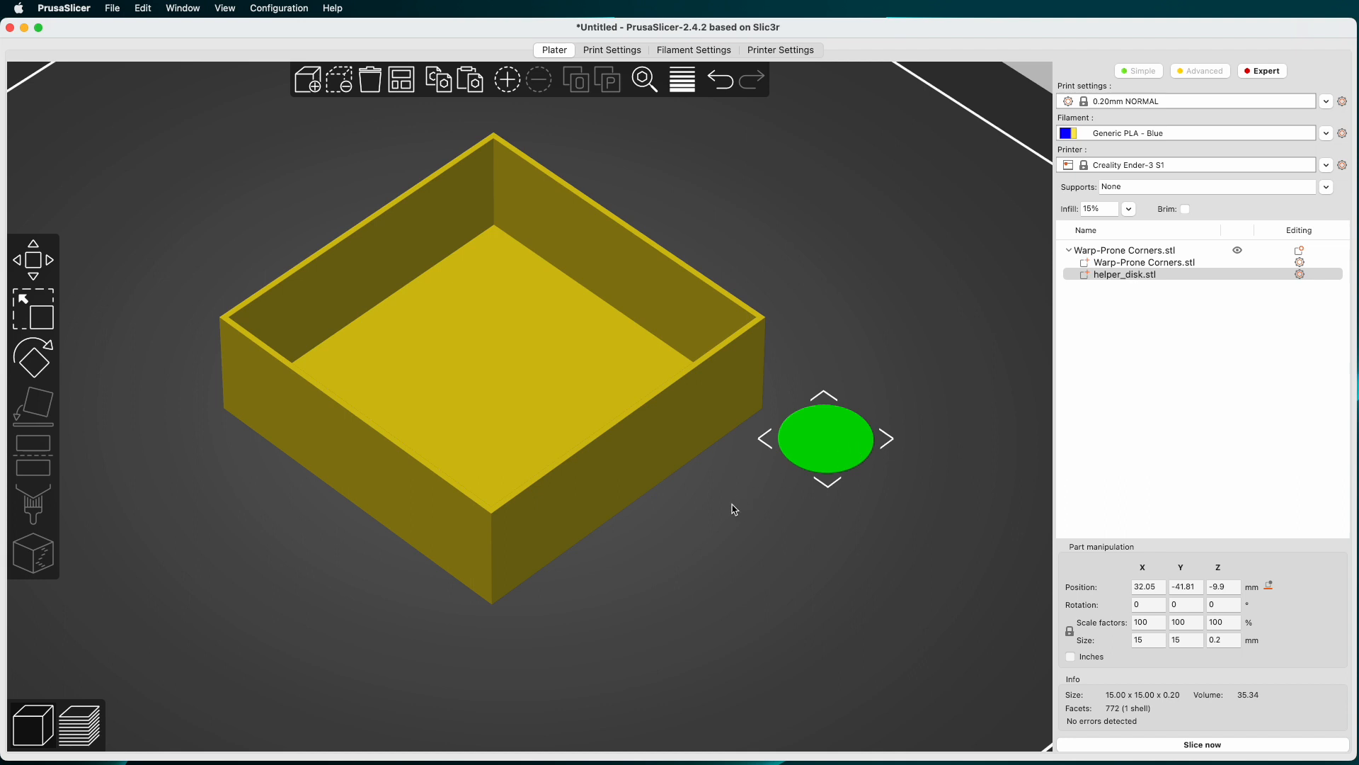
{"action": "key", "text": "1"}
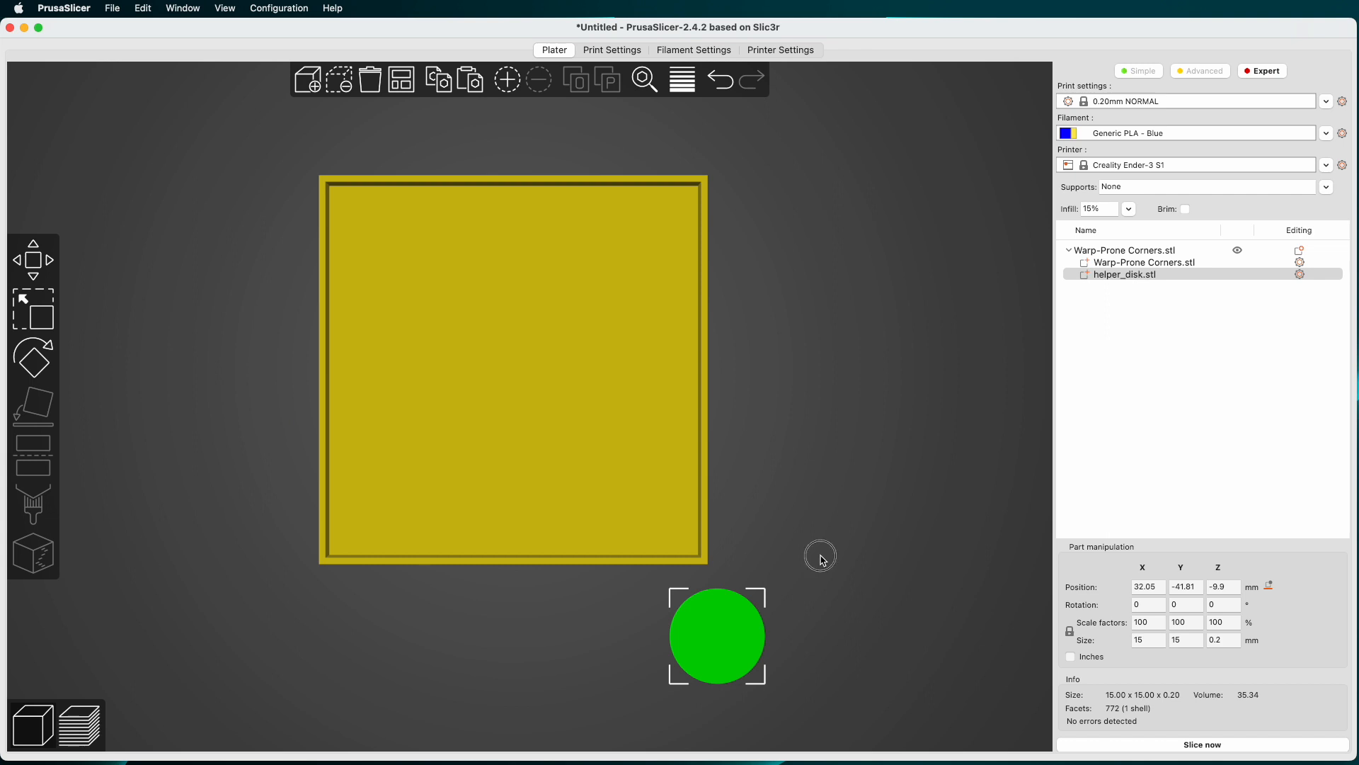
{"action": "left_click", "coordinate": [822, 560]}
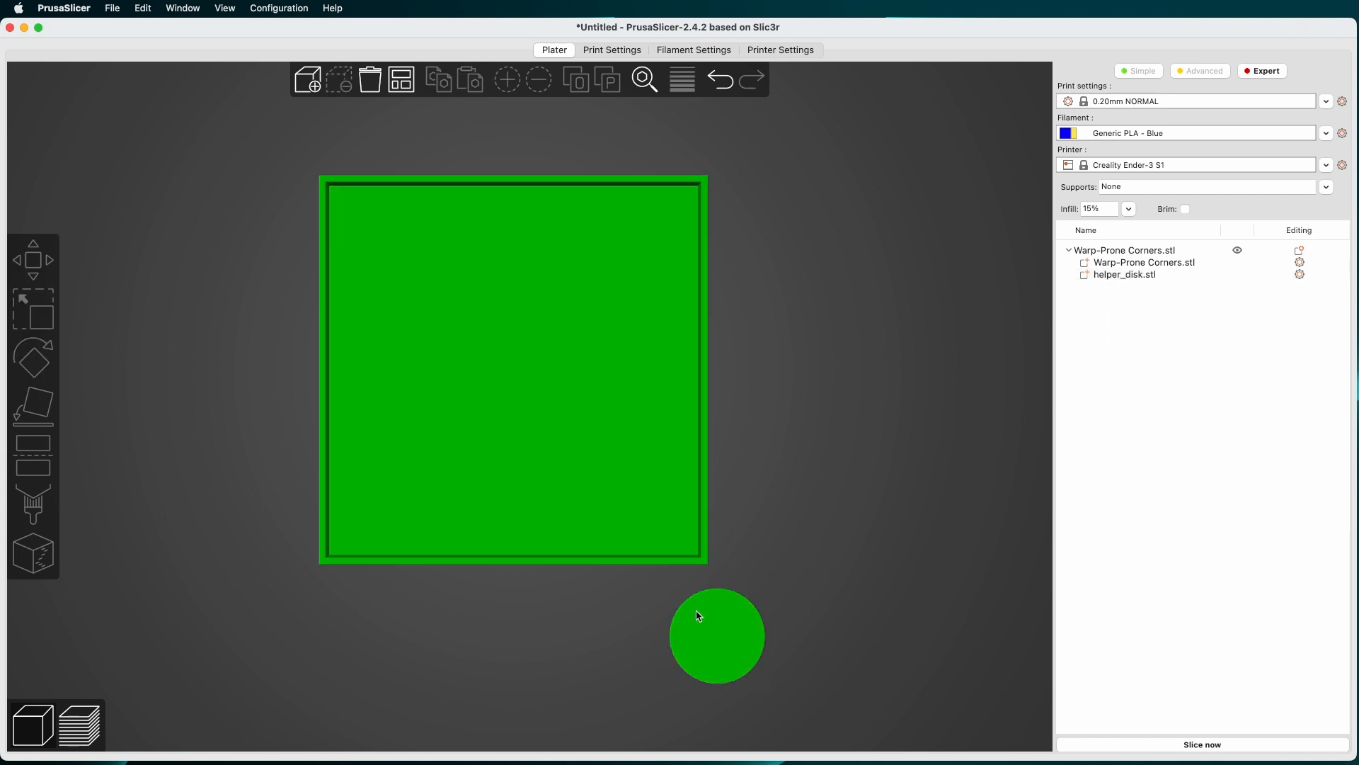
{"action": "left_click", "coordinate": [714, 632]}
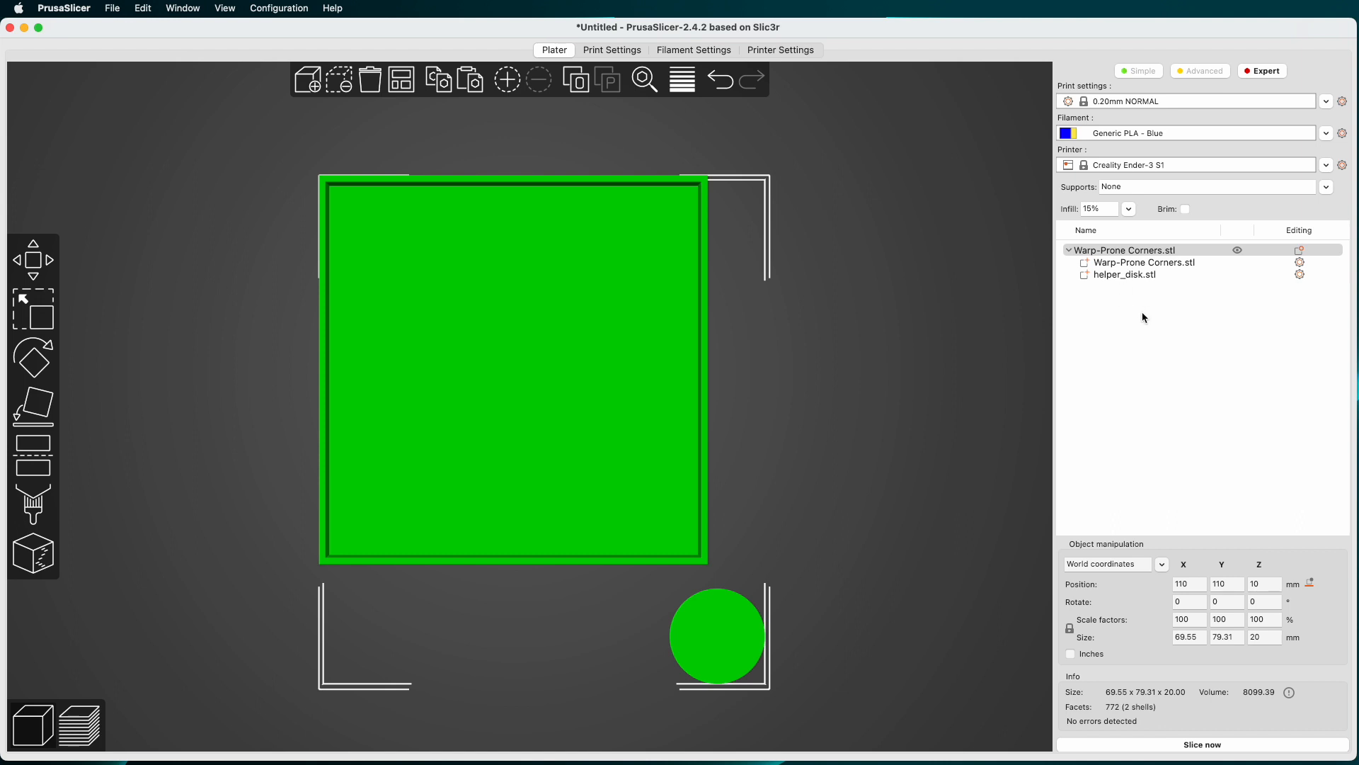
{"action": "left_click", "coordinate": [1120, 276]}
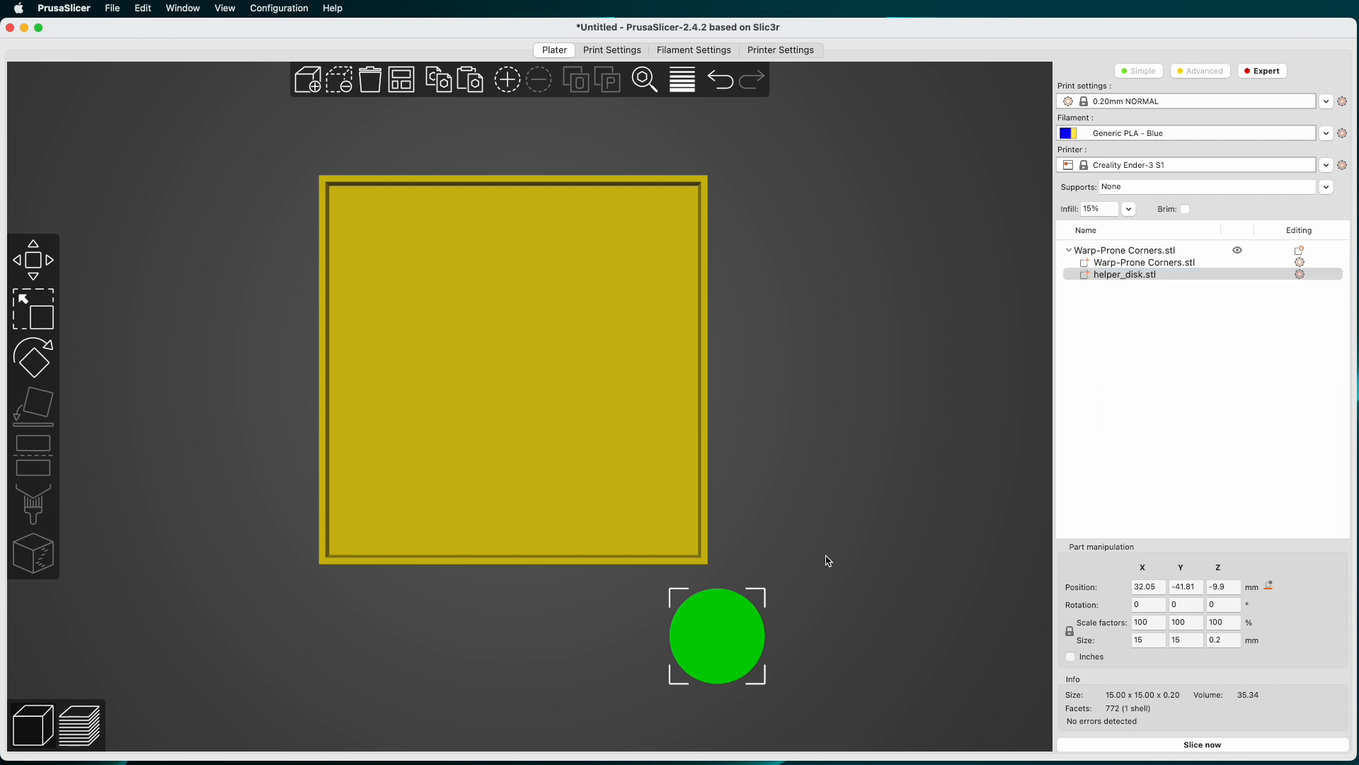
{"action": "left_click_drag", "start_coordinate": [741, 659], "coordinate": [723, 583]}
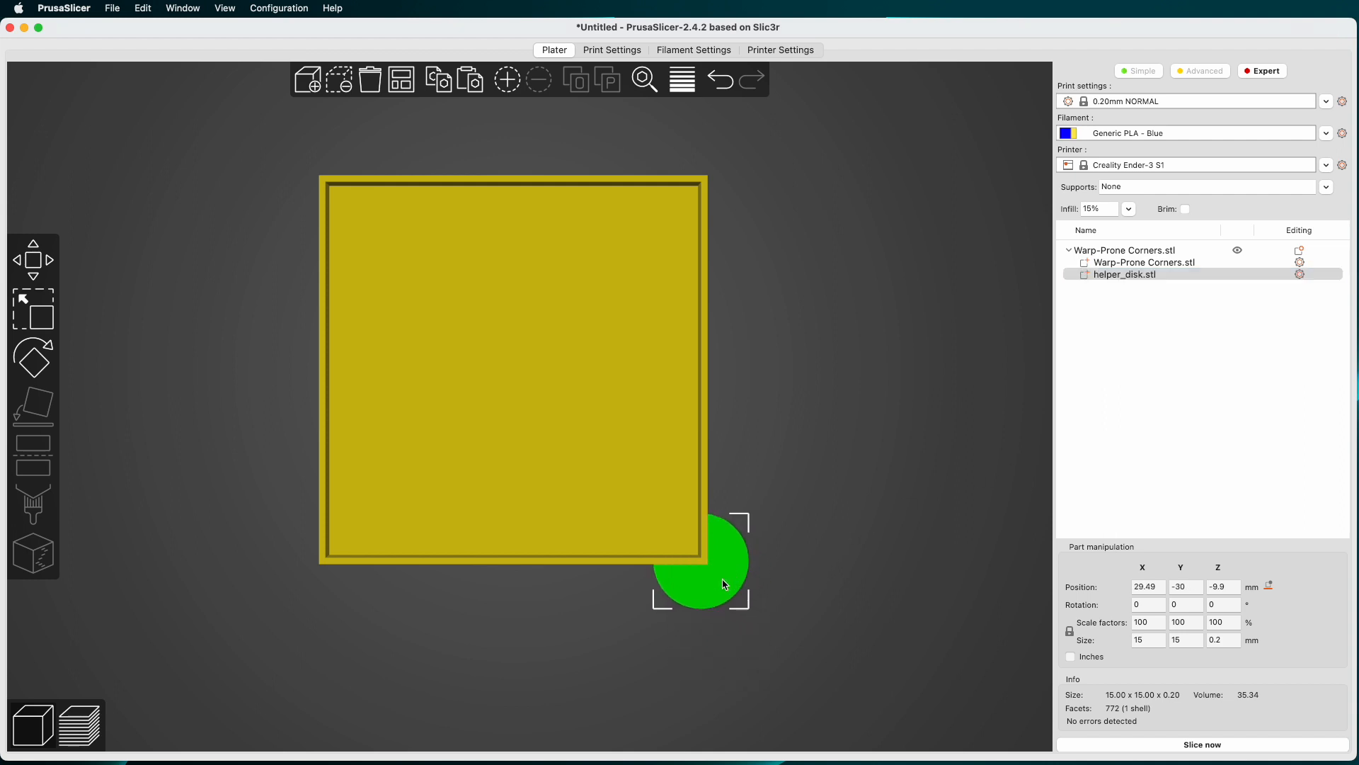
{"action": "left_click", "coordinate": [846, 503]}
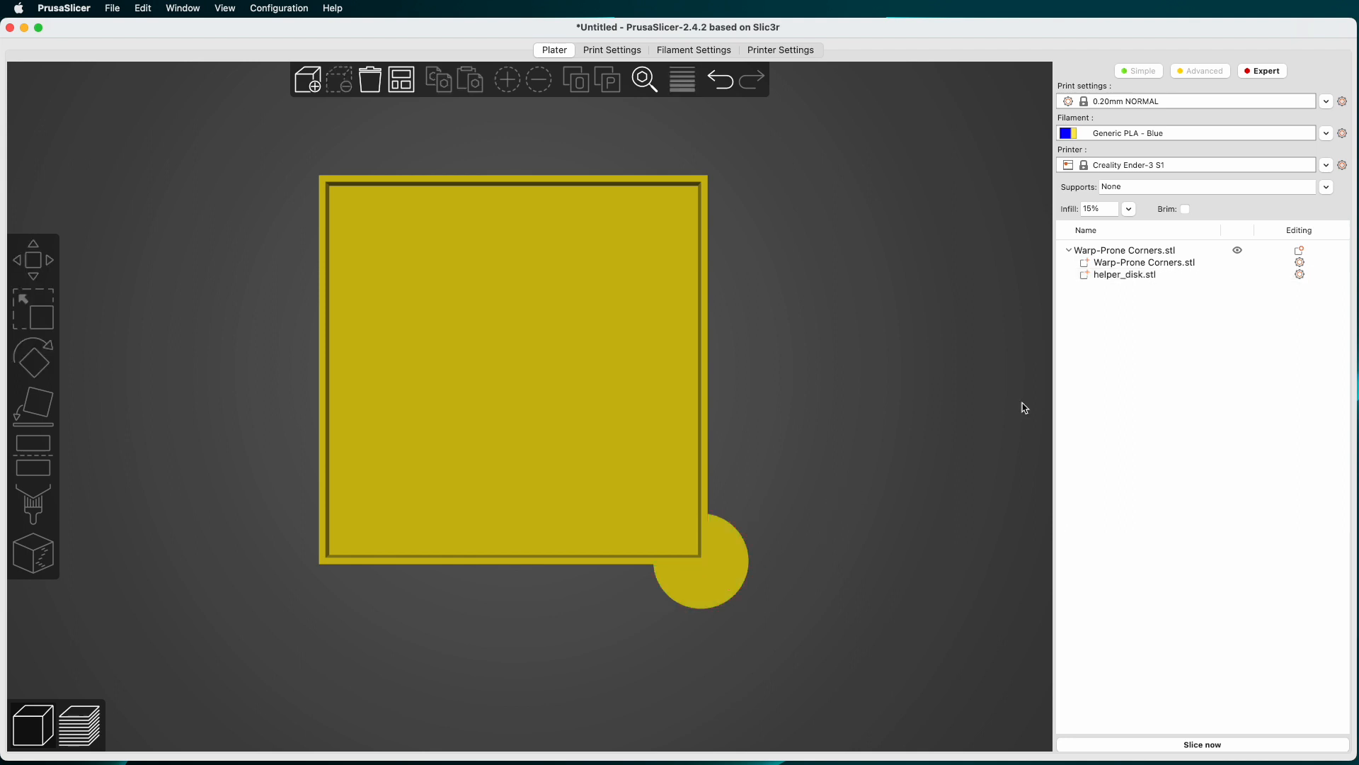
- Add a second helper_disk.stl part from the shape gallery and place it at the box's front-left corner
{"action": "right_click", "coordinate": [495, 215]}
{"action": "mouse_move", "coordinate": [637, 539]}
{"action": "left_click", "coordinate": [717, 636]}
{"action": "left_click_drag", "start_coordinate": [848, 367], "coordinate": [604, 306]}
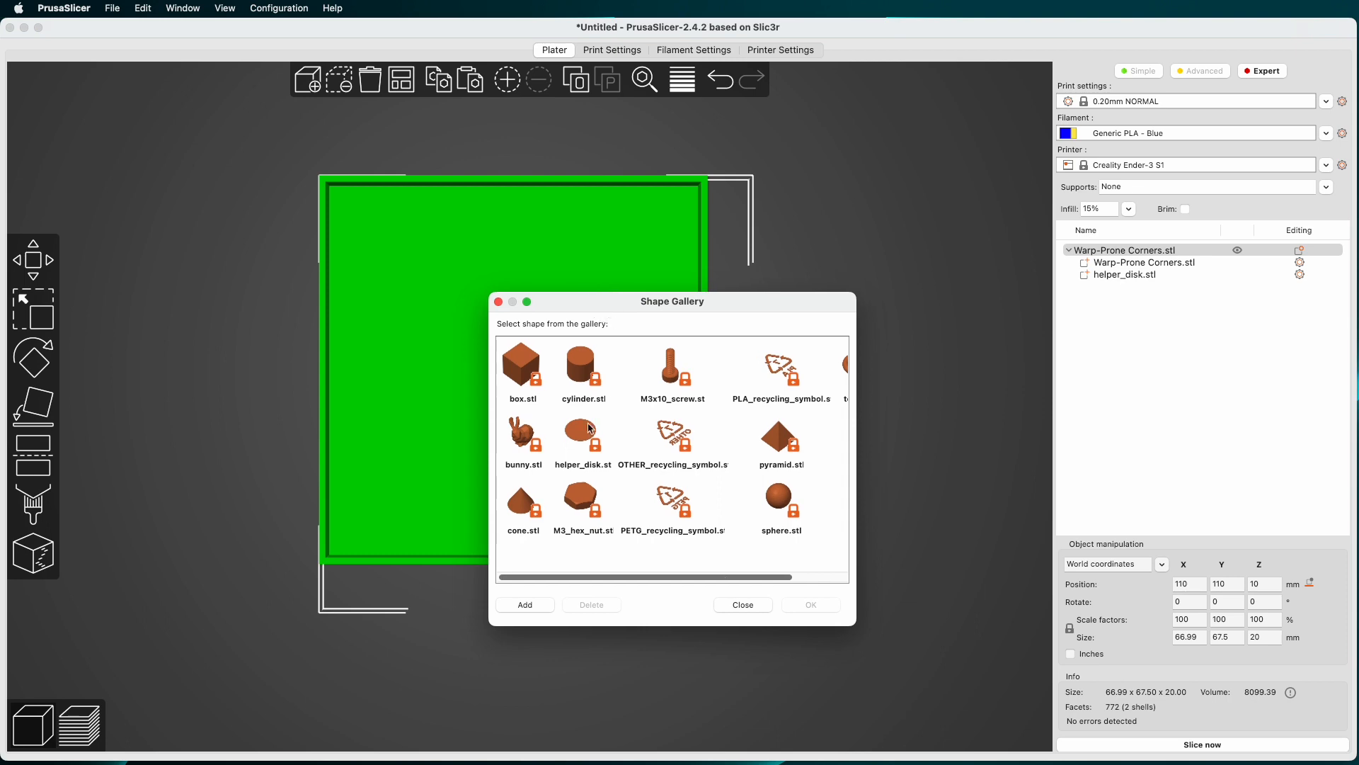
{"action": "left_click", "coordinate": [743, 607]}
{"action": "right_click", "coordinate": [535, 195]}
{"action": "left_click", "coordinate": [738, 617]}
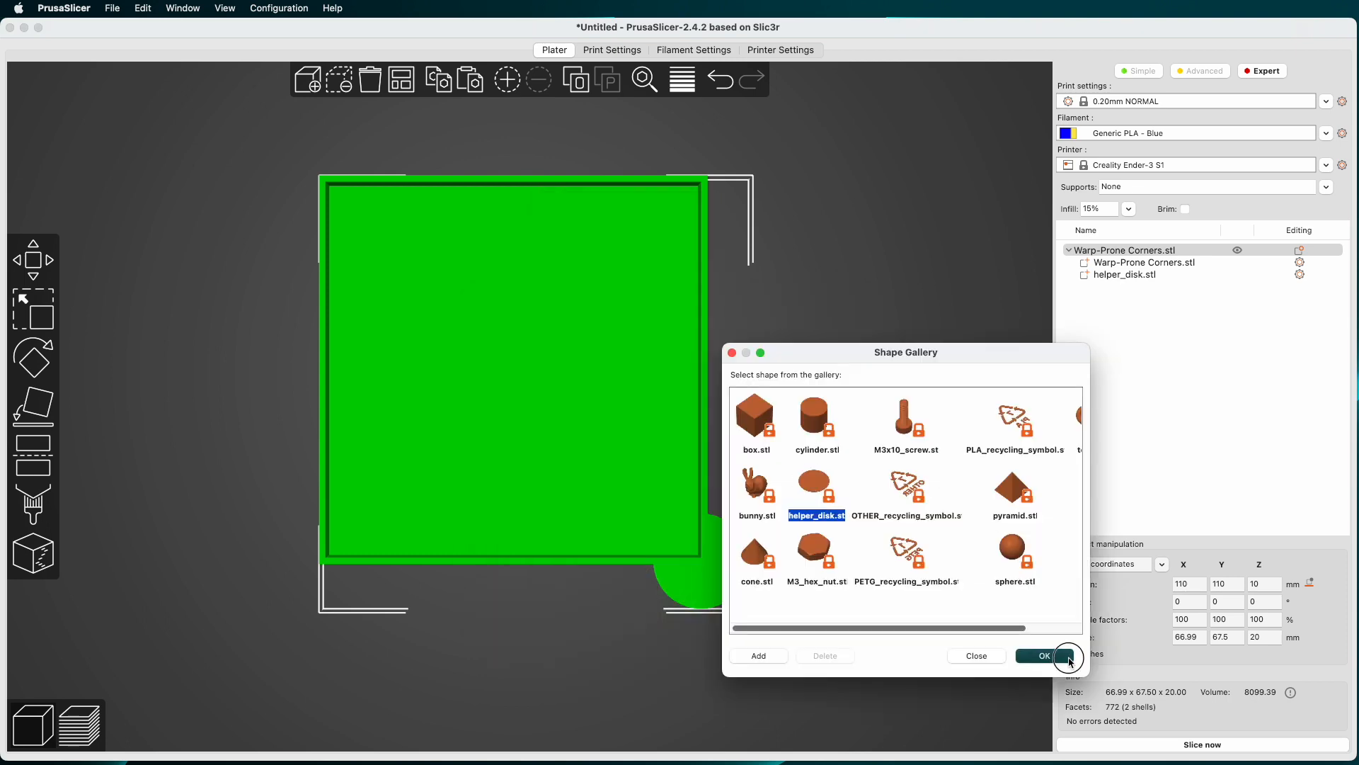
{"action": "left_click", "coordinate": [1047, 652]}
{"action": "left_click_drag", "start_coordinate": [404, 567], "coordinate": [360, 557]}
- Add a third helper_disk.stl part from the shape gallery and place it at the box's back-left corner
{"action": "right_click", "coordinate": [500, 193]}
{"action": "mouse_move", "coordinate": [637, 524]}
{"action": "left_click", "coordinate": [738, 617]}
{"action": "left_click", "coordinate": [1047, 652]}
{"action": "left_click_drag", "start_coordinate": [797, 560], "coordinate": [327, 185]}
- Add a fourth helper_disk.stl part from the shape gallery and place it at the box's back-right corner
{"action": "right_click", "coordinate": [509, 194]}
{"action": "left_click", "coordinate": [739, 616]}
{"action": "left_click", "coordinate": [1047, 652]}
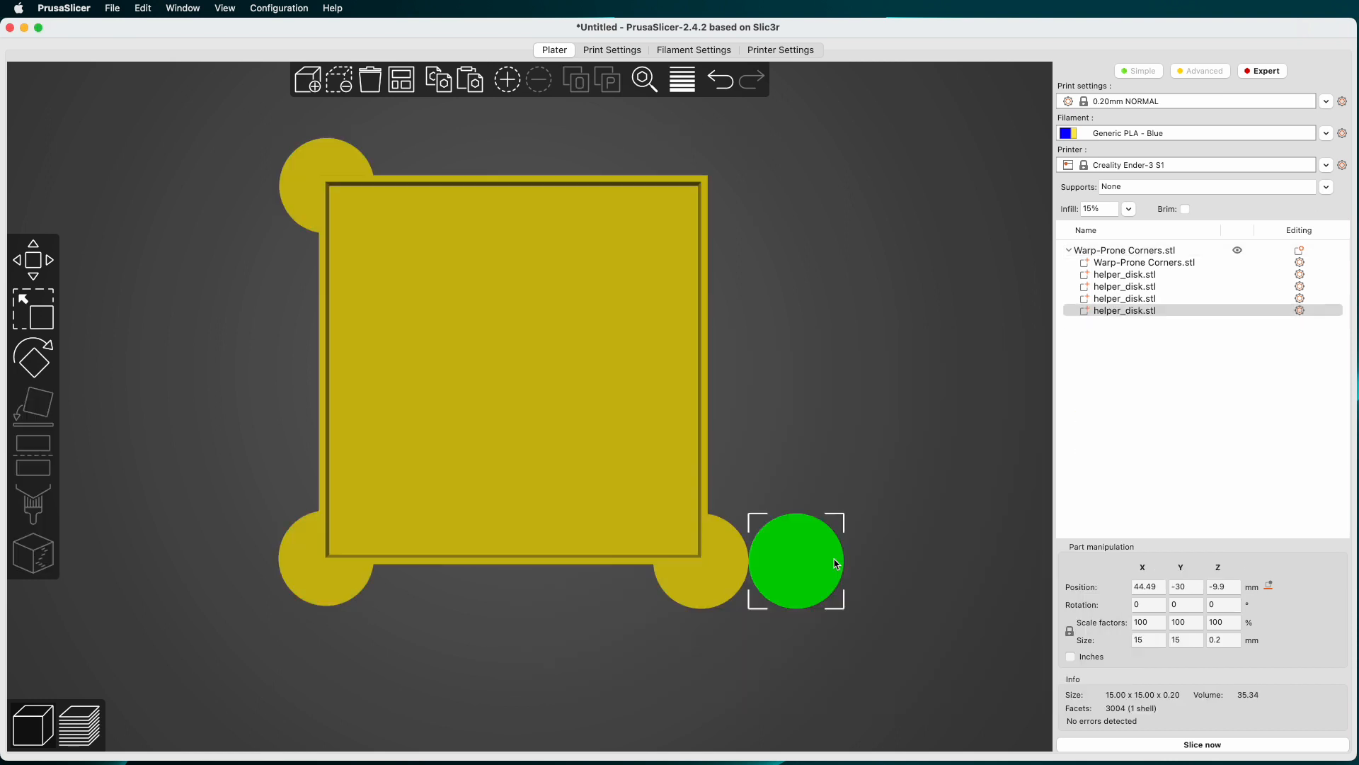
{"action": "left_click_drag", "start_coordinate": [824, 569], "coordinate": [732, 185]}
{"action": "left_click", "coordinate": [822, 244]}
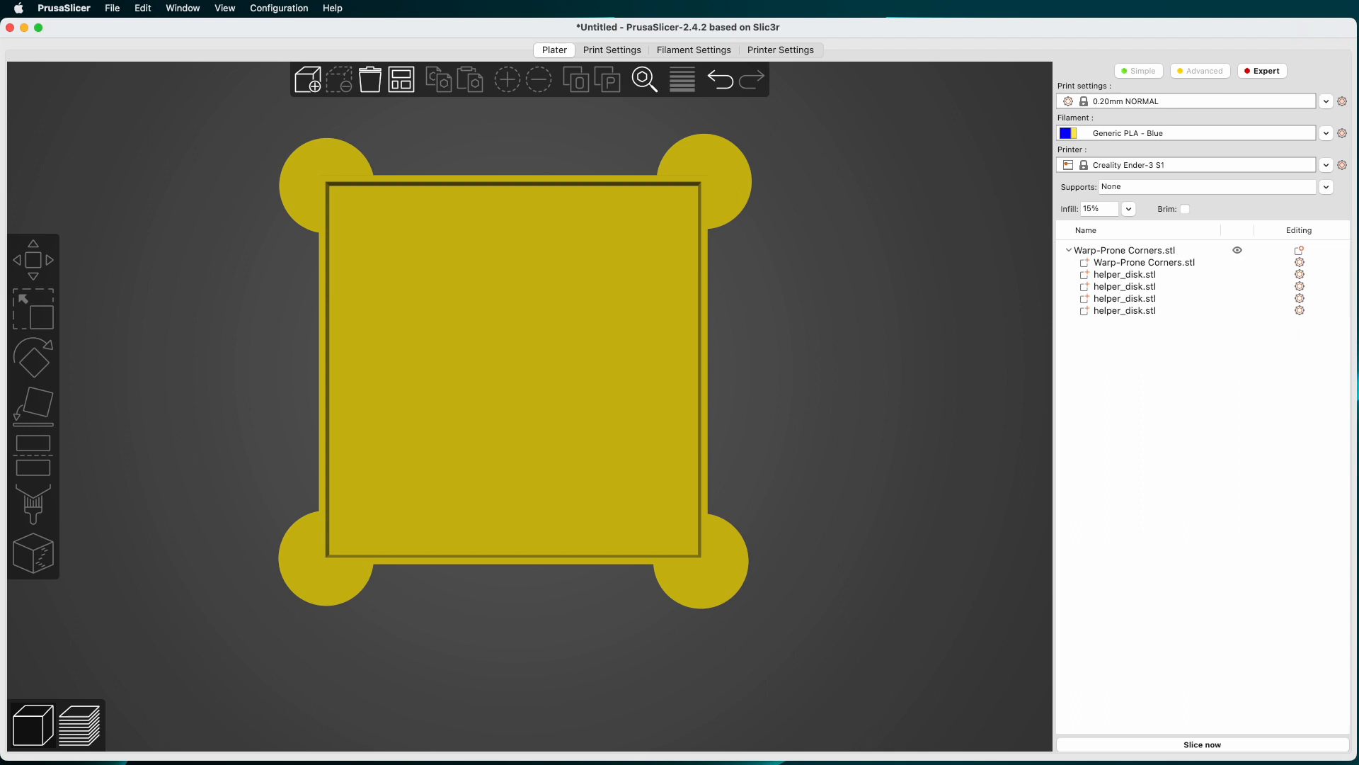
- With only the plain box on the bed, add helper_disk.stl from the shape gallery as a separate object
{"action": "left_click_drag", "start_coordinate": [532, 295], "coordinate": [570, 330]}
{"action": "scroll", "coordinate": [570, 328], "scroll_direction": "down", "scroll_amount": 6}
{"action": "right_click", "coordinate": [720, 170]}
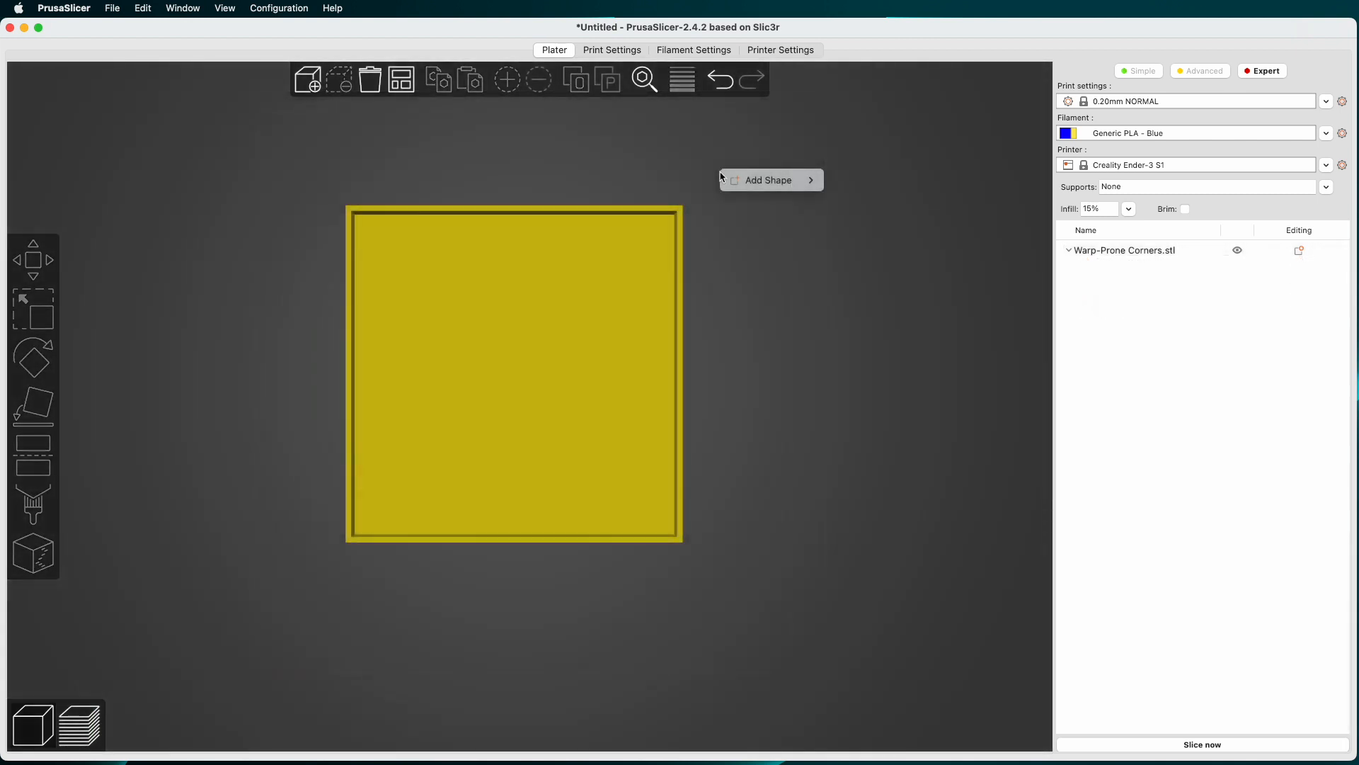
{"action": "mouse_move", "coordinate": [743, 179]}
{"action": "left_click", "coordinate": [868, 236]}
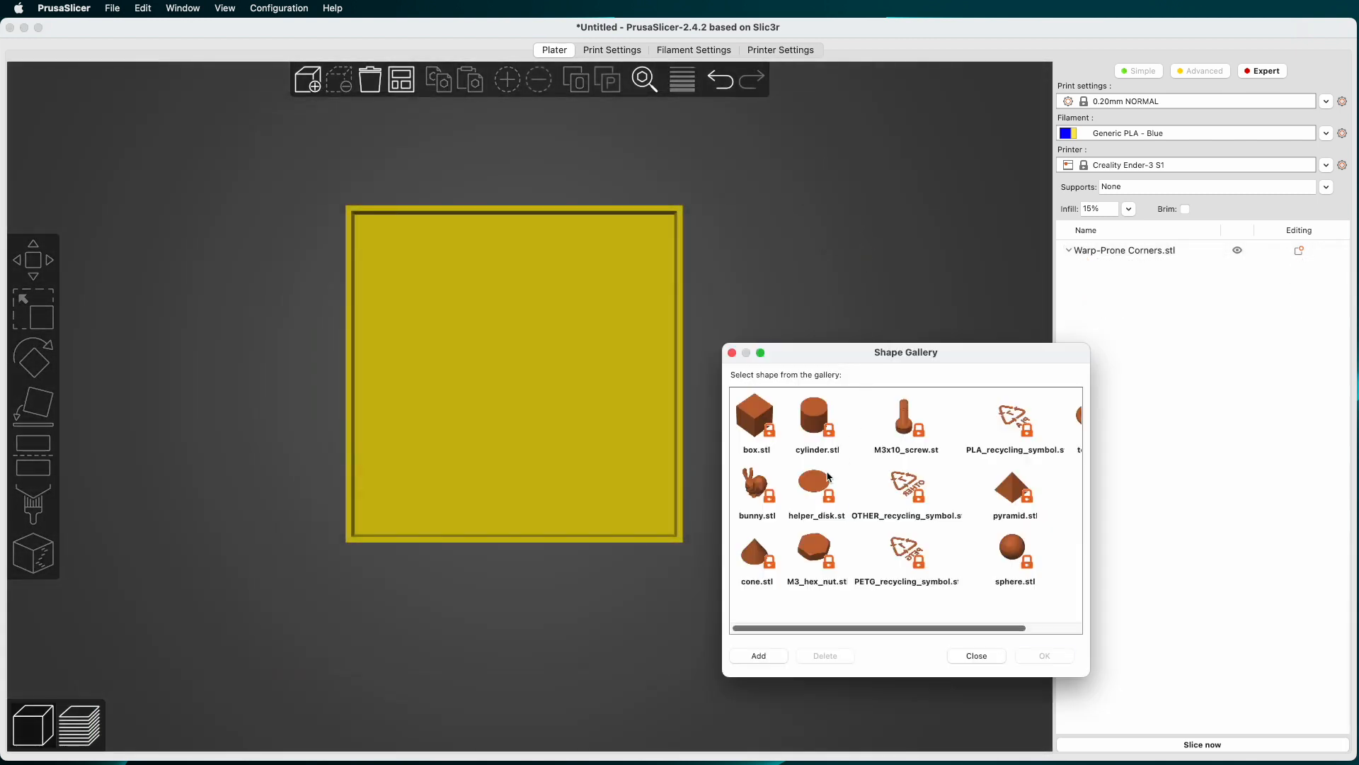
{"action": "left_click", "coordinate": [828, 478]}
{"action": "left_click", "coordinate": [1045, 656]}
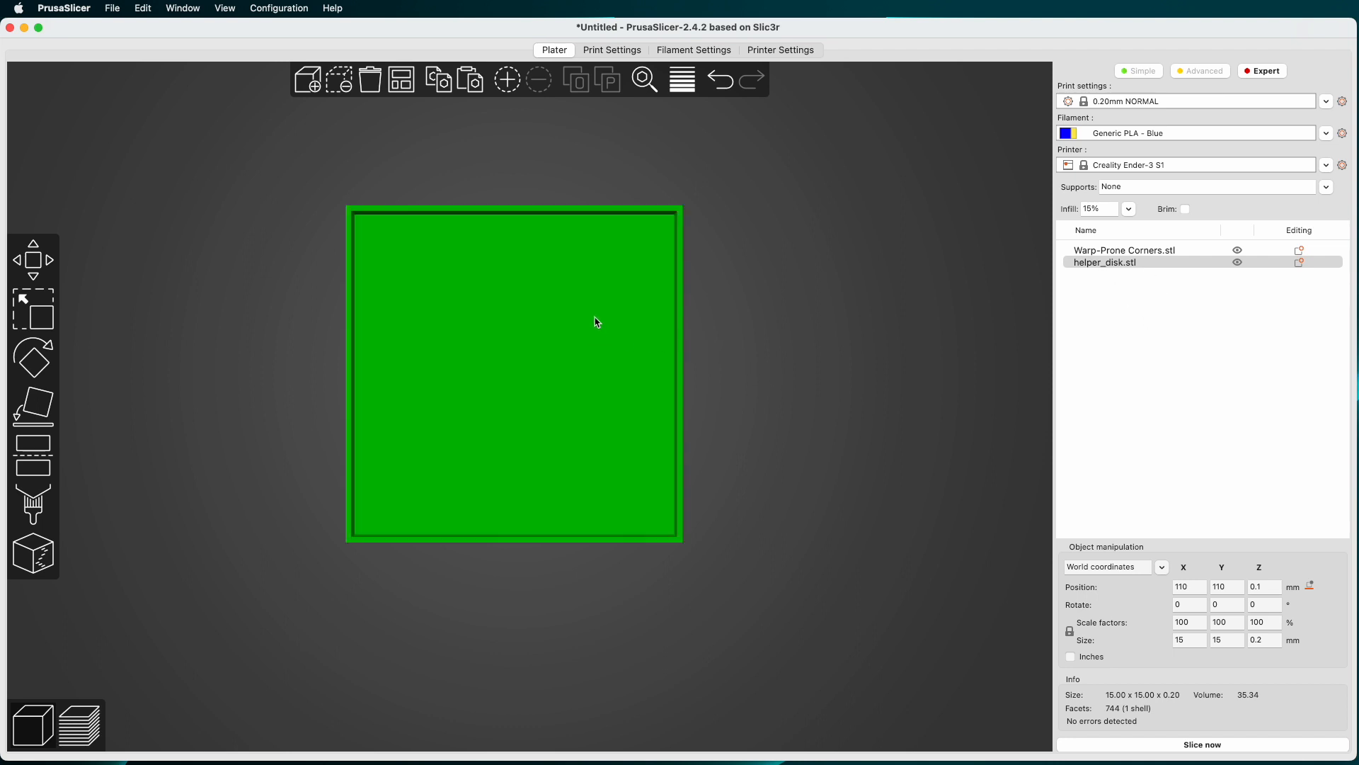
- Position four instances of the separate helper disk at the box's corners and auto-arrange the bed
{"action": "left_click_drag", "start_coordinate": [622, 310], "coordinate": [393, 318]}
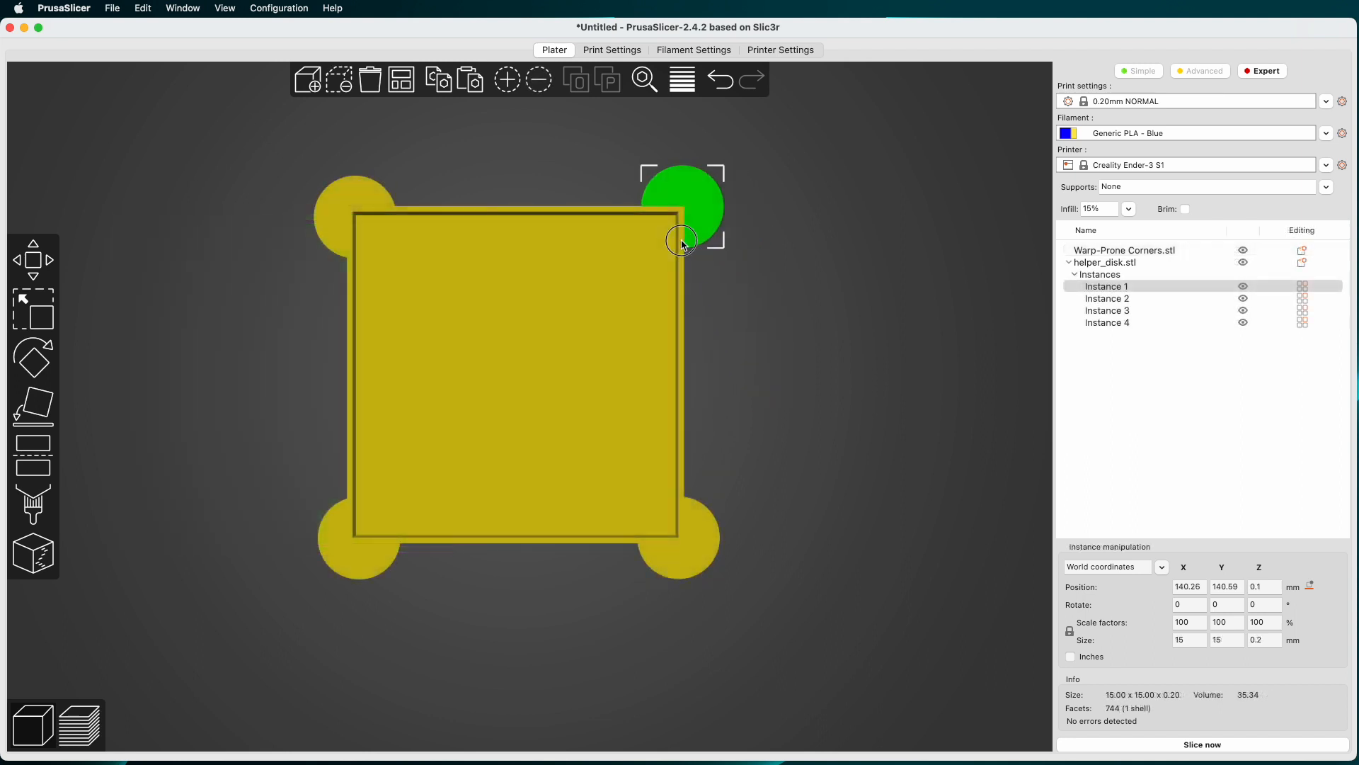
{"action": "left_click", "coordinate": [752, 293]}
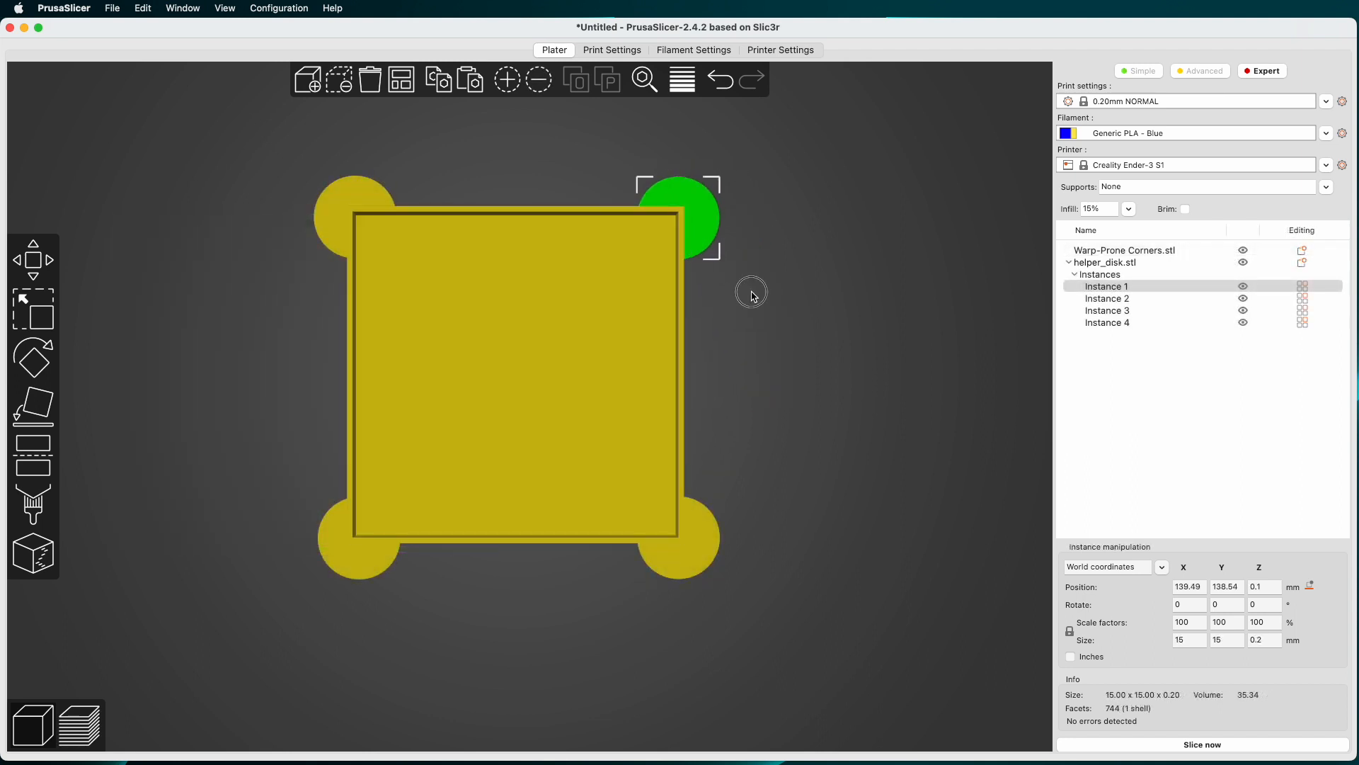
{"action": "left_click", "coordinate": [402, 82]}
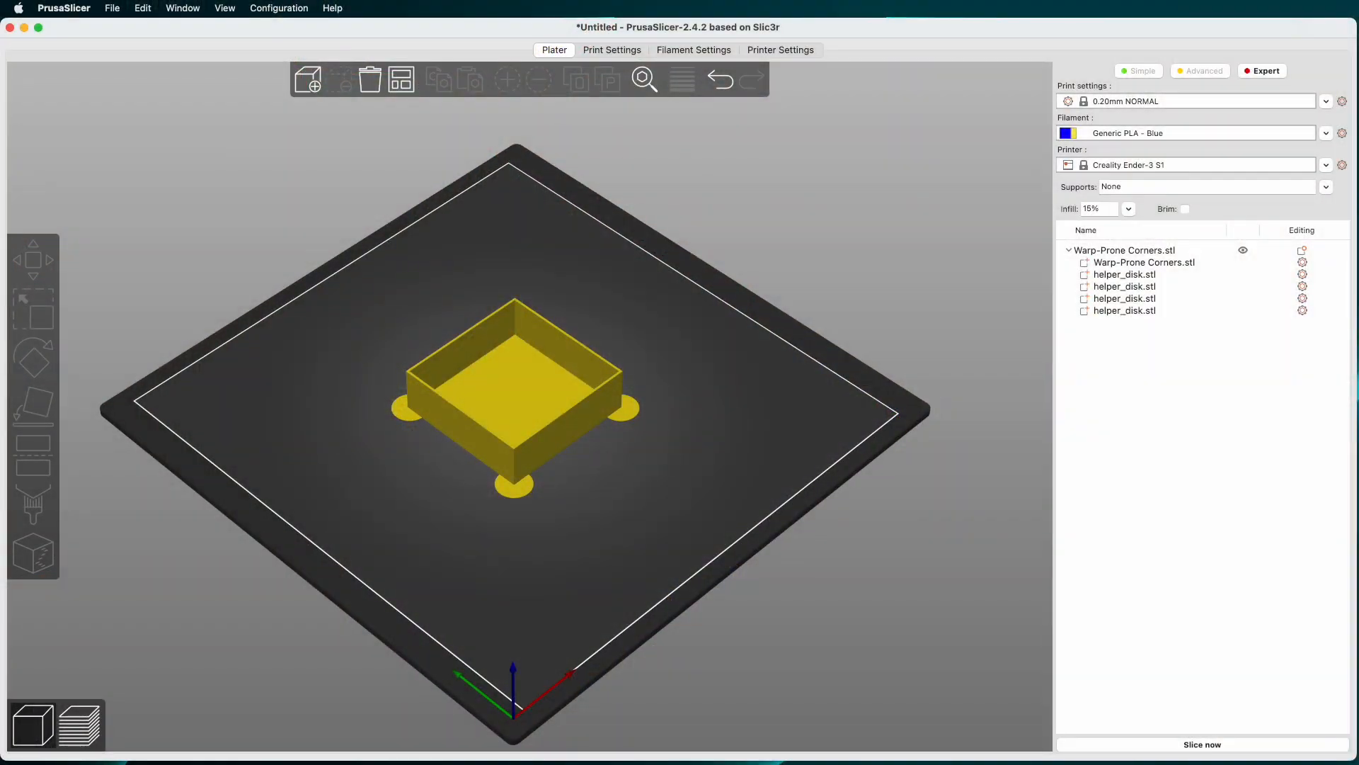
- Slice the box with its four helper disk parts and inspect the toolpath preview up close
{"action": "left_click", "coordinate": [1103, 744]}
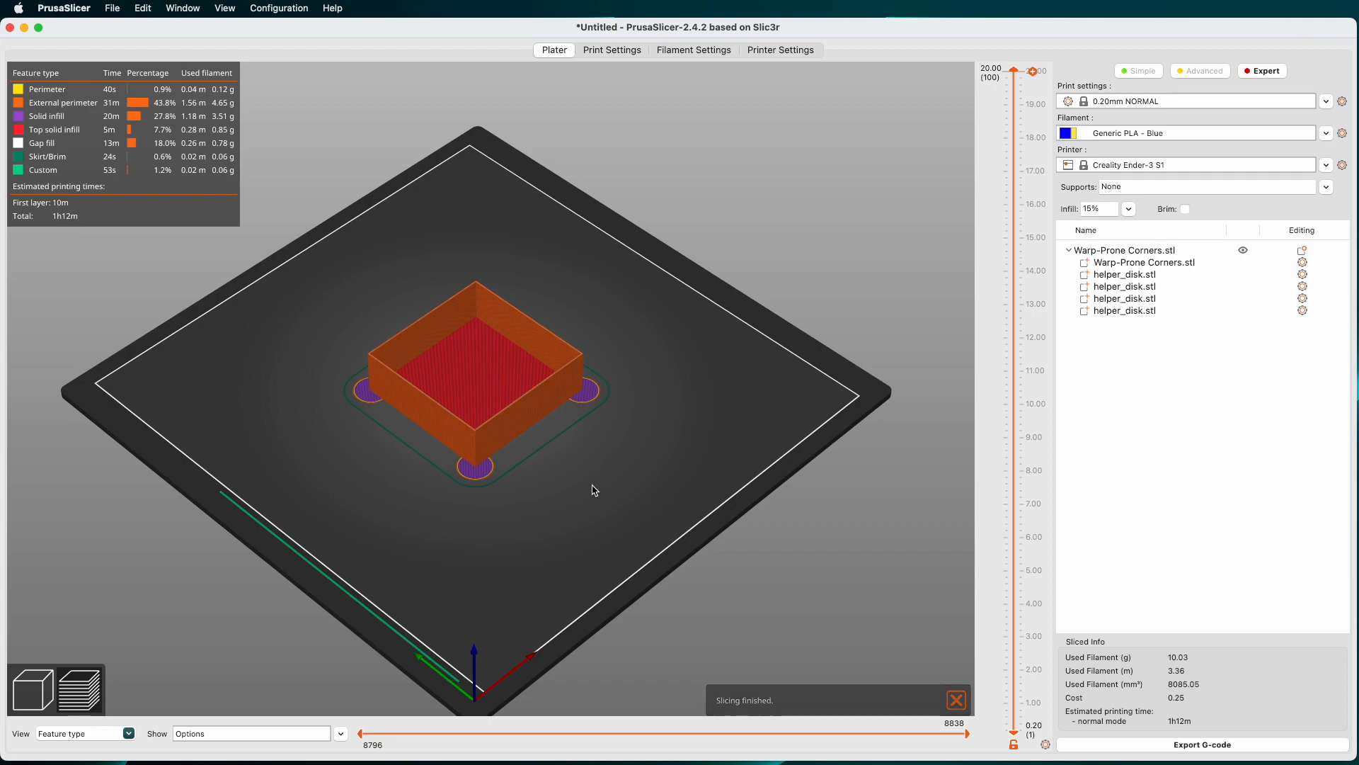
{"action": "scroll", "coordinate": [593, 490], "scroll_direction": "up", "scroll_amount": 6}
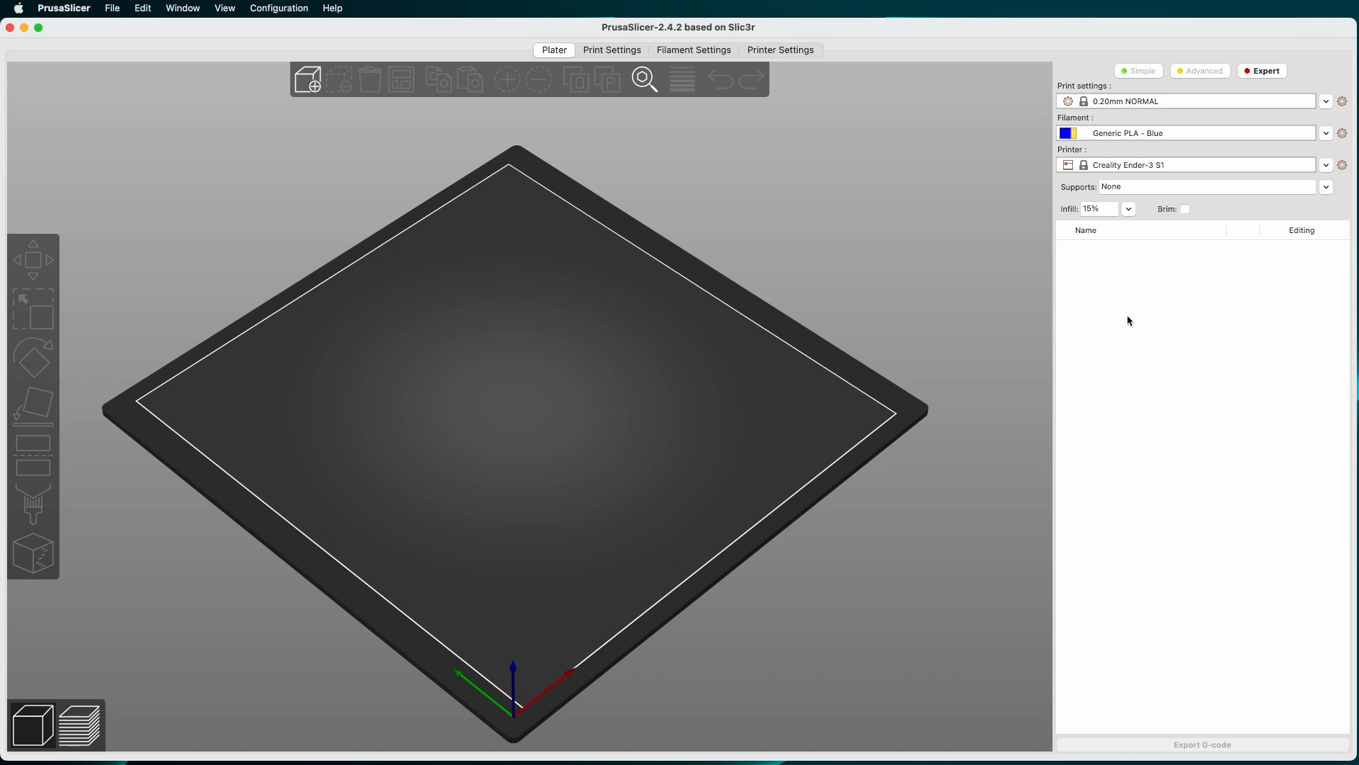
- Add 3DBenchy.stl from the Test Suite STLs folder to the shape gallery as a custom shape and locate it there
{"action": "right_click", "coordinate": [486, 313]}
{"action": "mouse_move", "coordinate": [540, 317]}
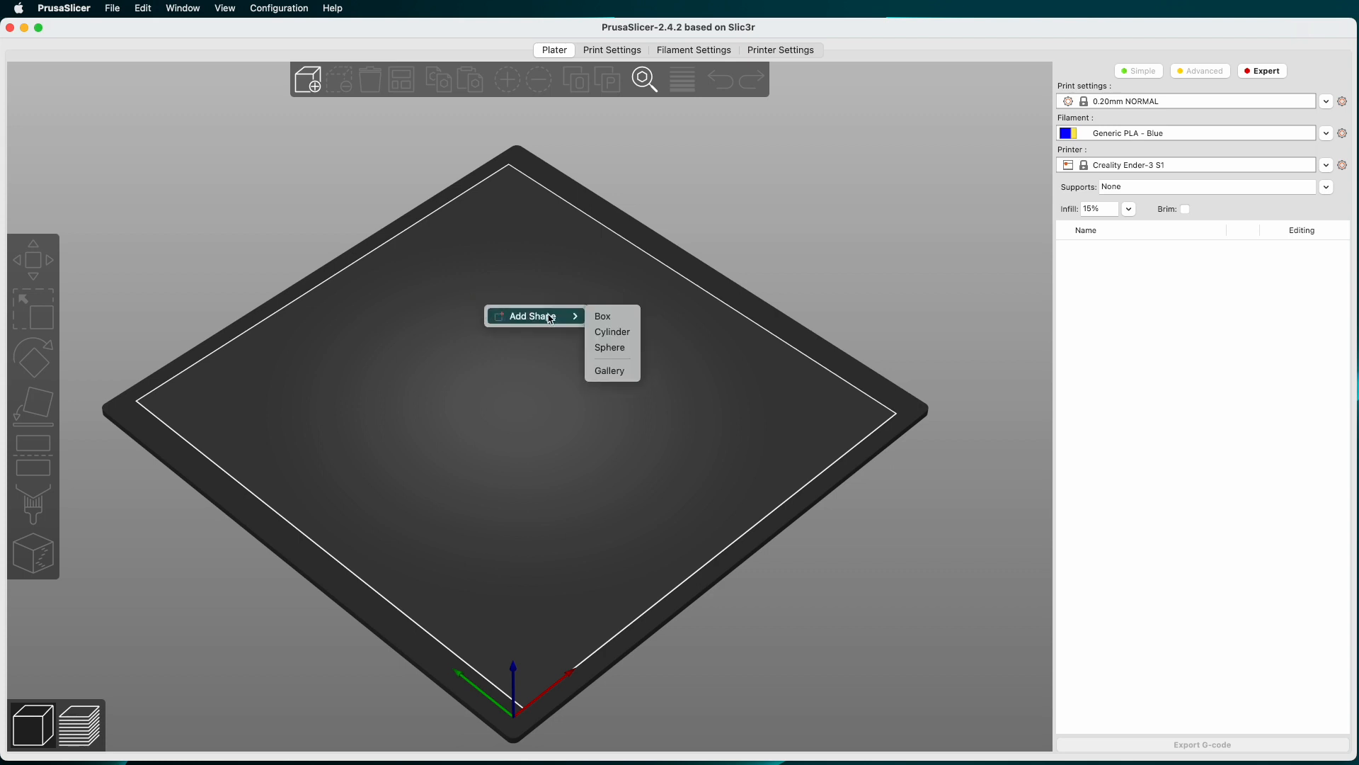
{"action": "left_click", "coordinate": [629, 372]}
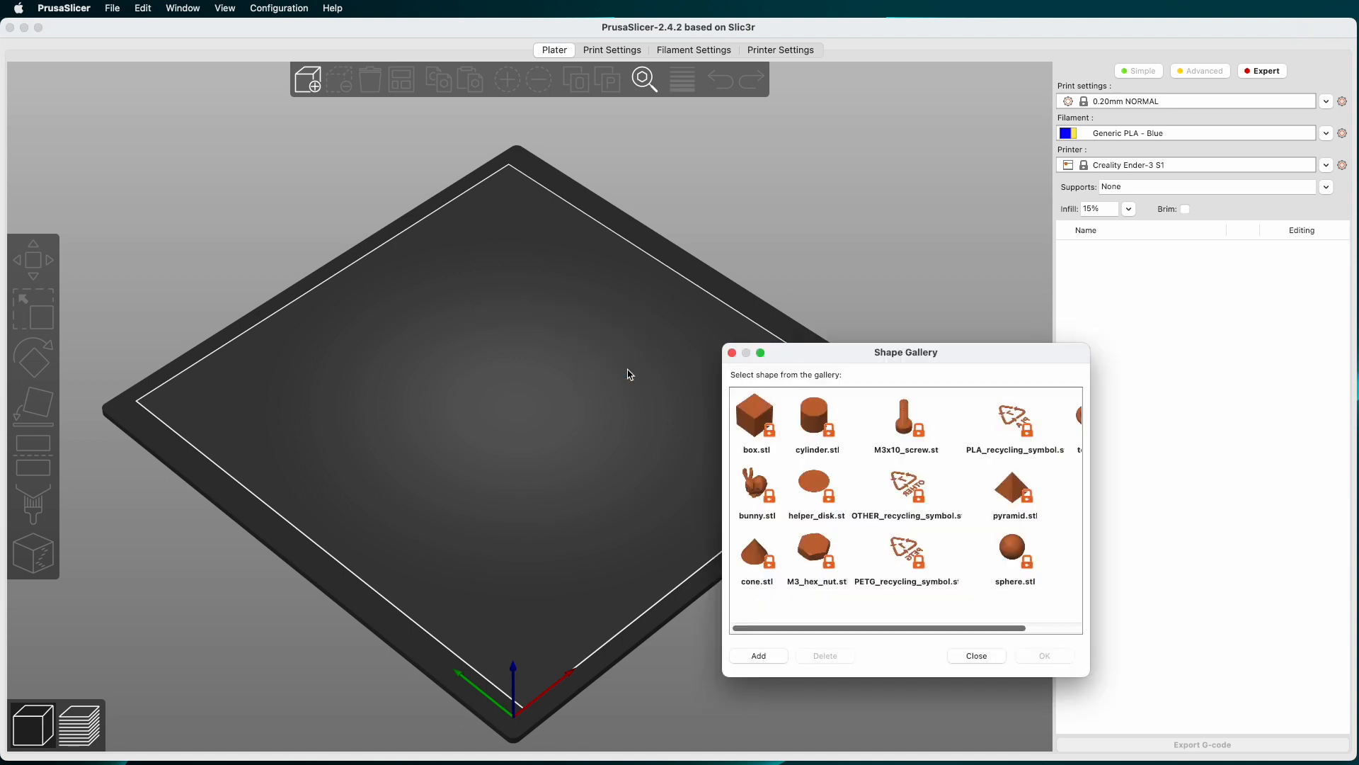
{"action": "left_click_drag", "start_coordinate": [852, 354], "coordinate": [553, 249]}
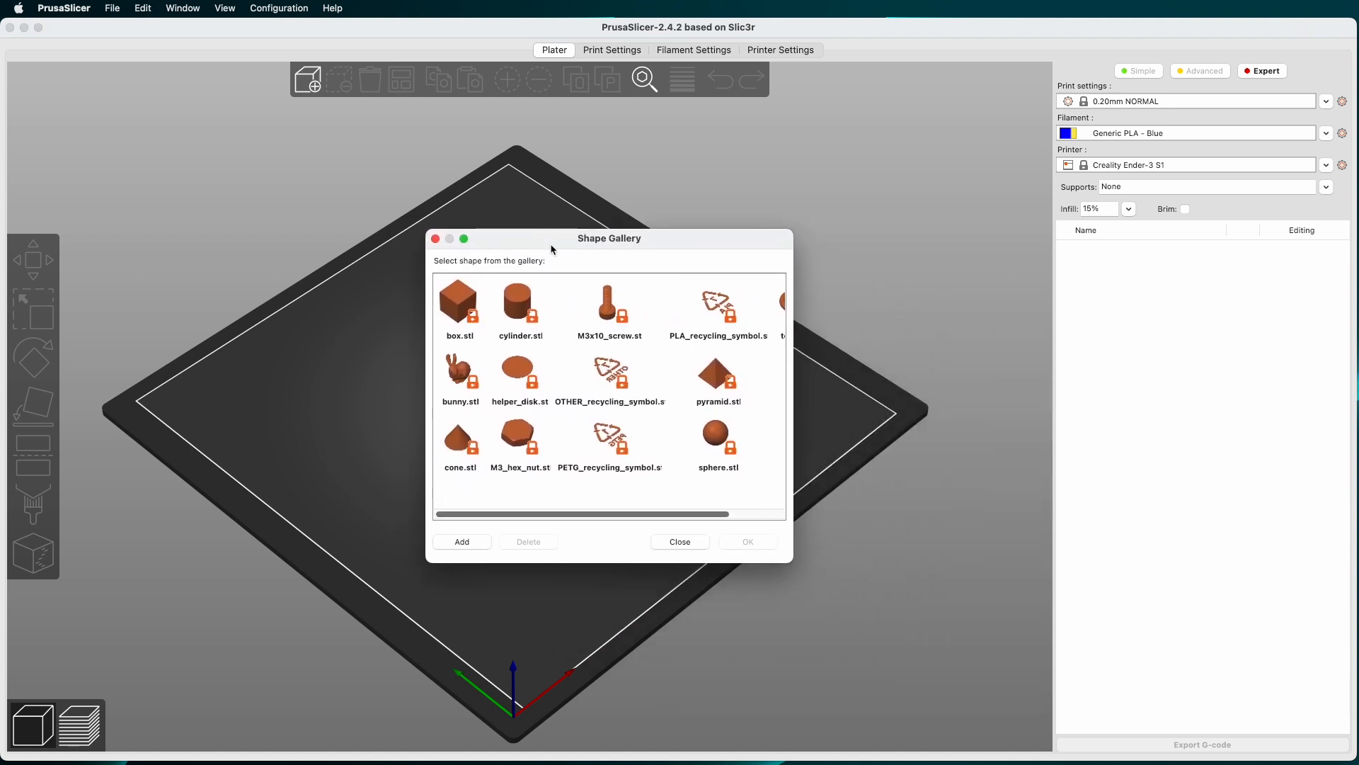
{"action": "left_click", "coordinate": [467, 544]}
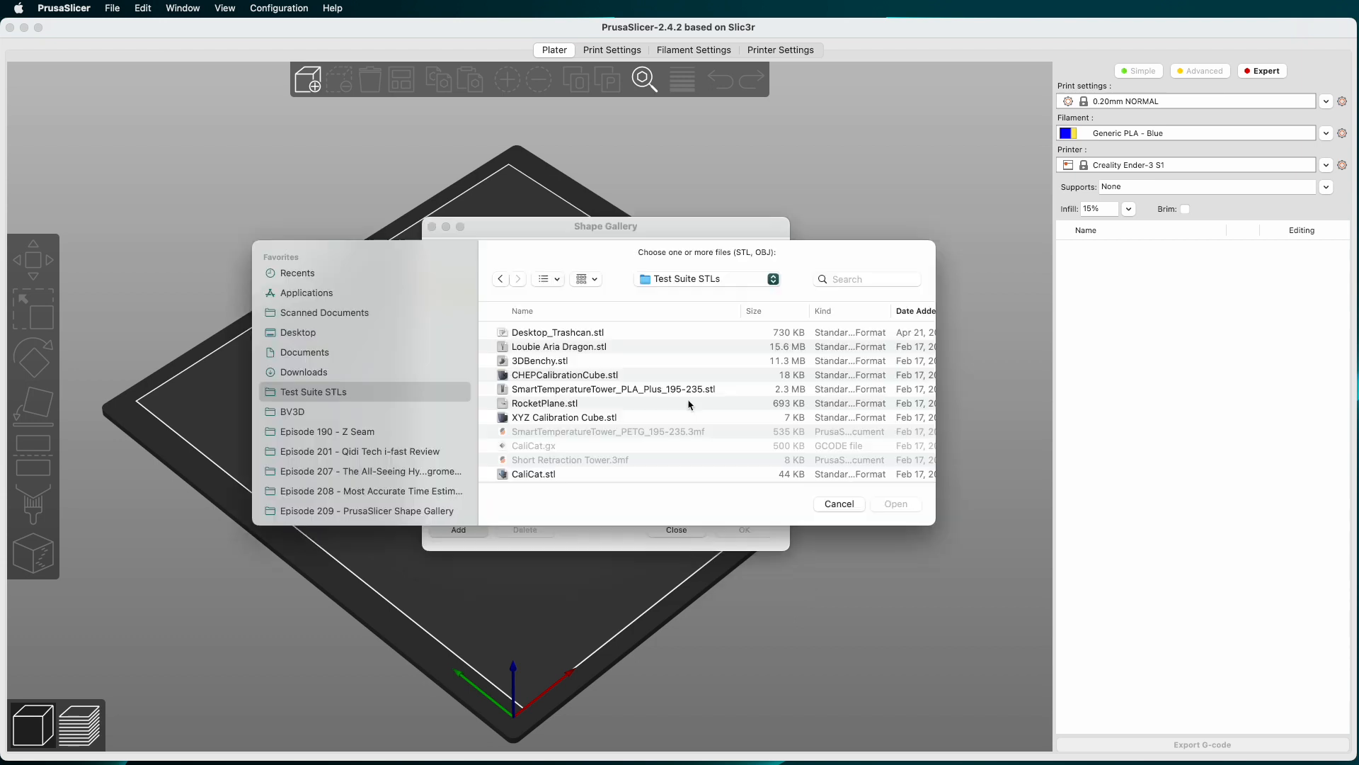
{"action": "left_click", "coordinate": [524, 363]}
{"action": "left_click", "coordinate": [895, 504]}
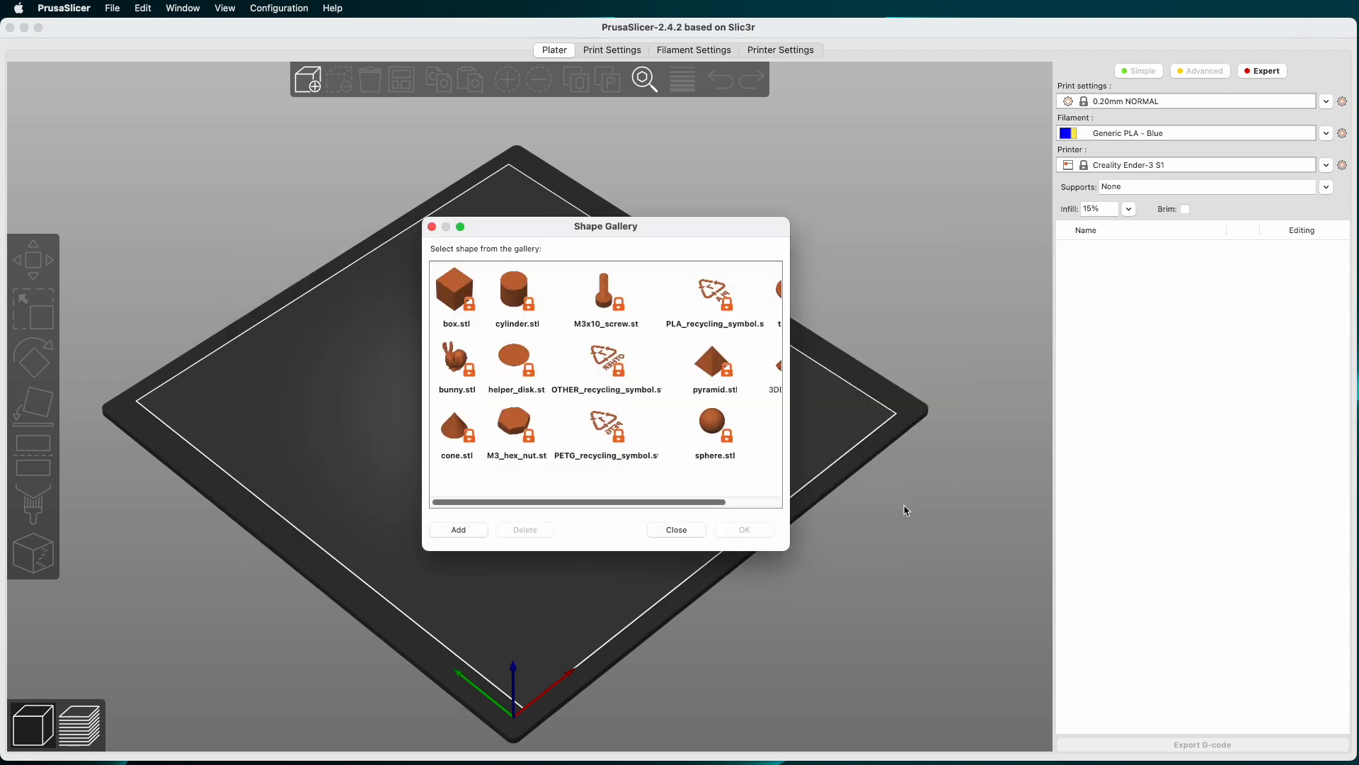
{"action": "left_click_drag", "start_coordinate": [695, 506], "coordinate": [764, 504]}
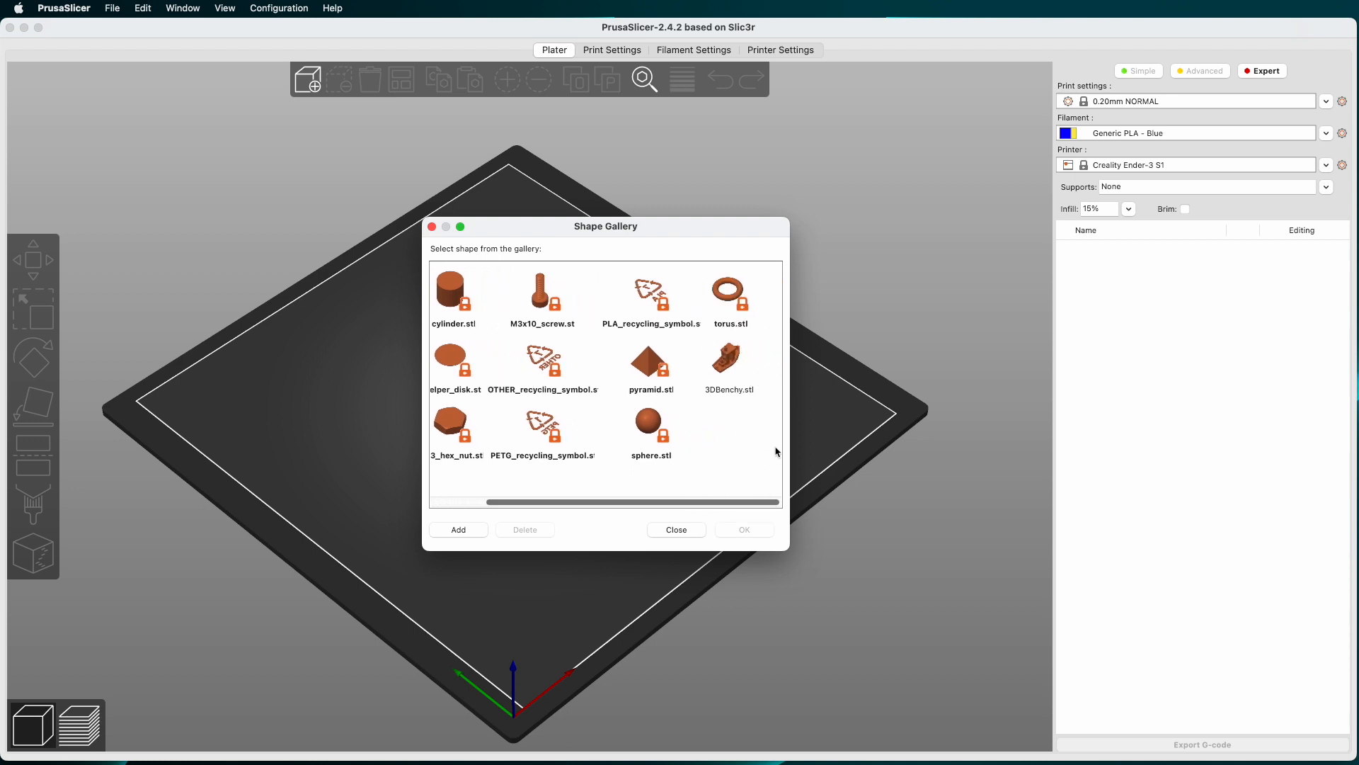
- Add CHEPCalibrationCube.stl to the shape gallery as another custom shape and close the gallery
{"action": "left_click_drag", "start_coordinate": [1358, 407], "coordinate": [737, 430]}
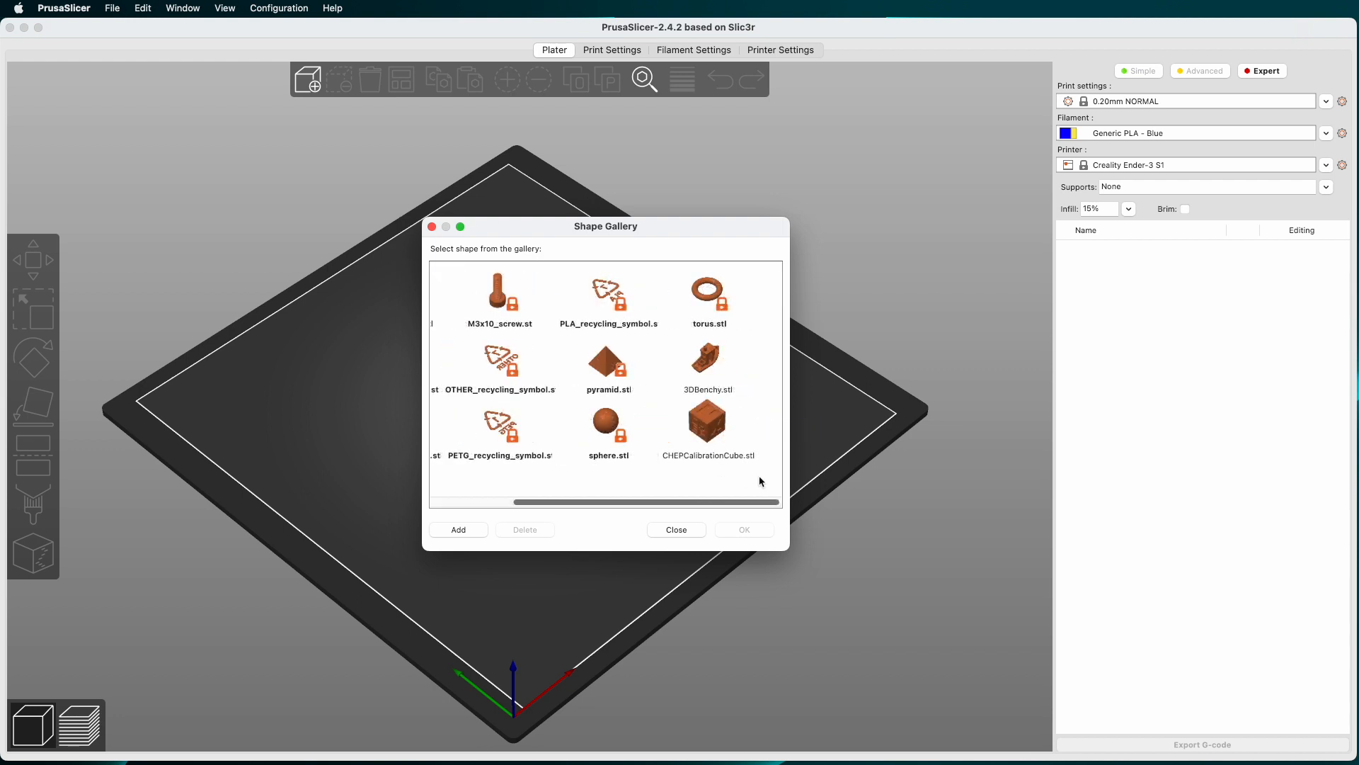
{"action": "left_click", "coordinate": [673, 531]}
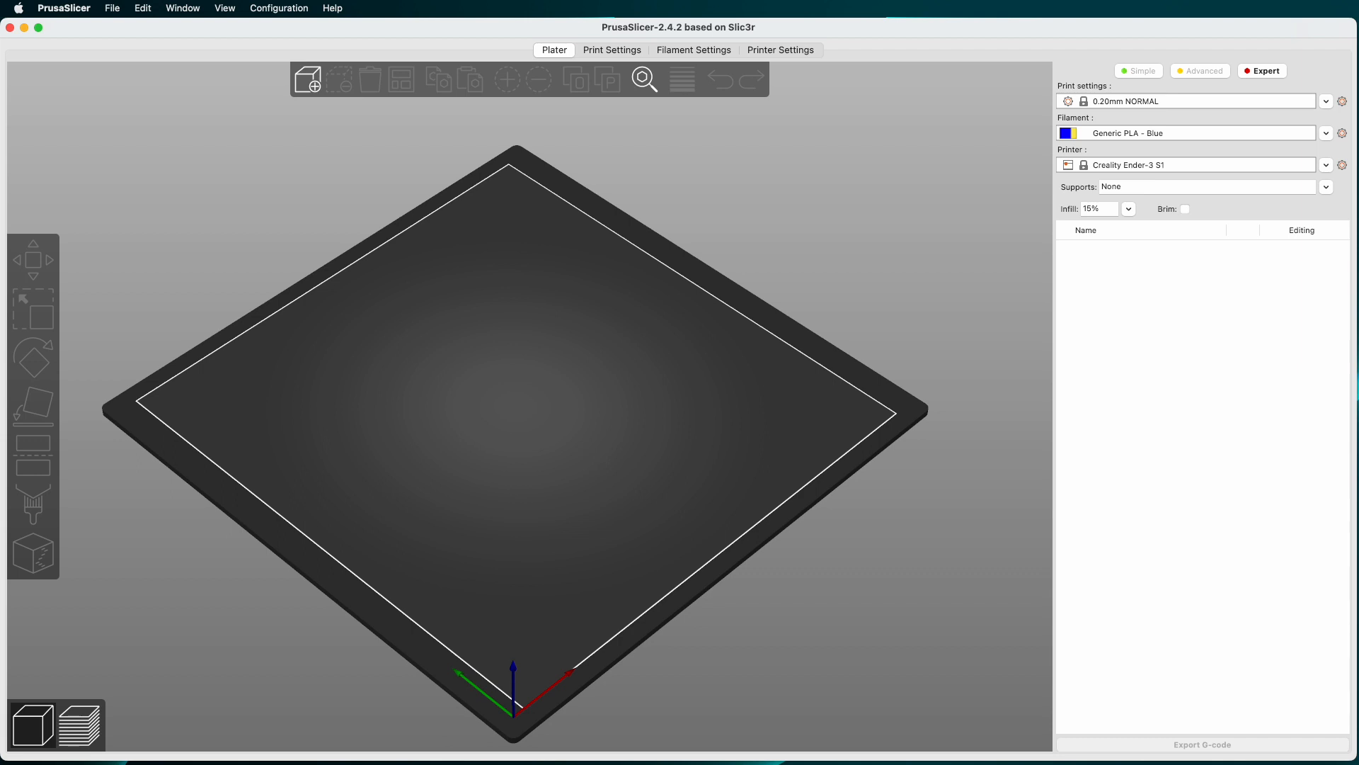
- Add the custom 3DBenchy.stl shape from the gallery to the empty bed as a new object
{"action": "right_click", "coordinate": [498, 278]}
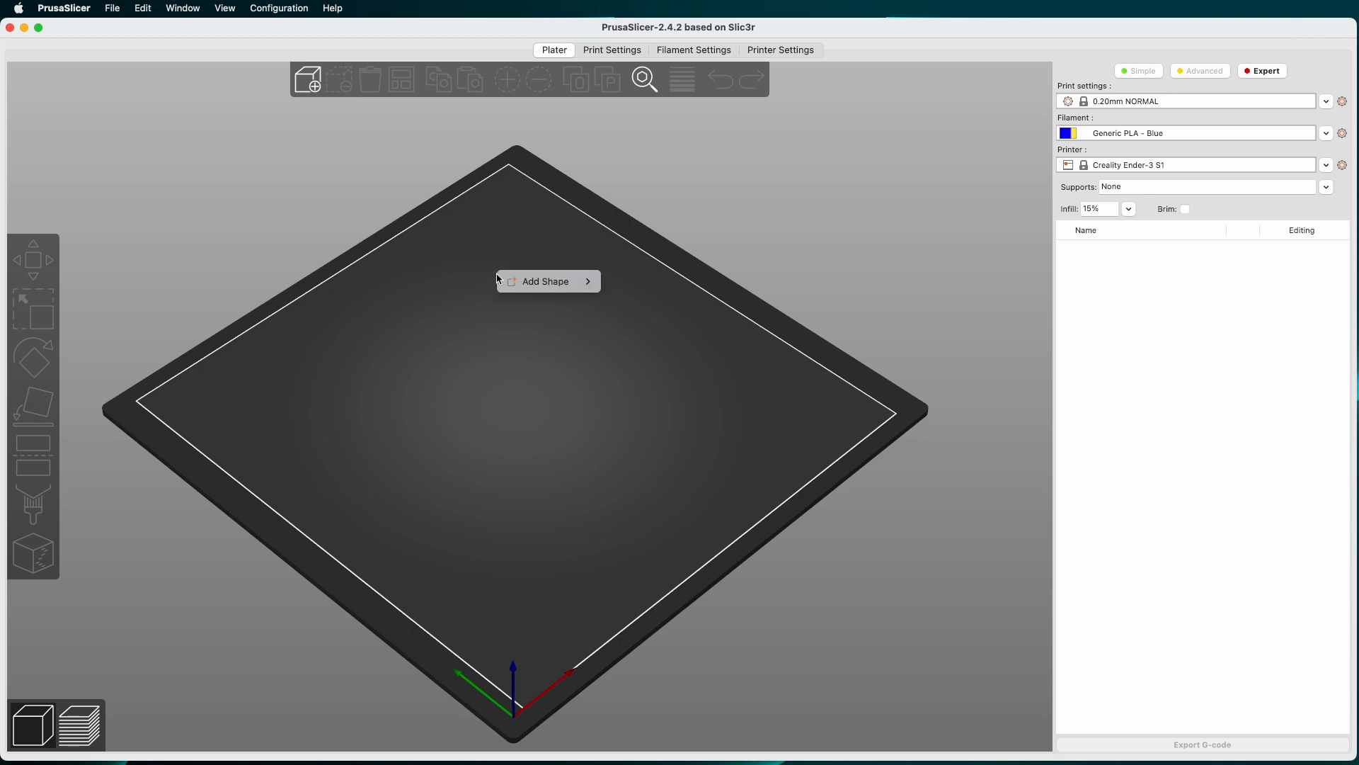
{"action": "mouse_move", "coordinate": [559, 281]}
{"action": "left_click", "coordinate": [645, 338]}
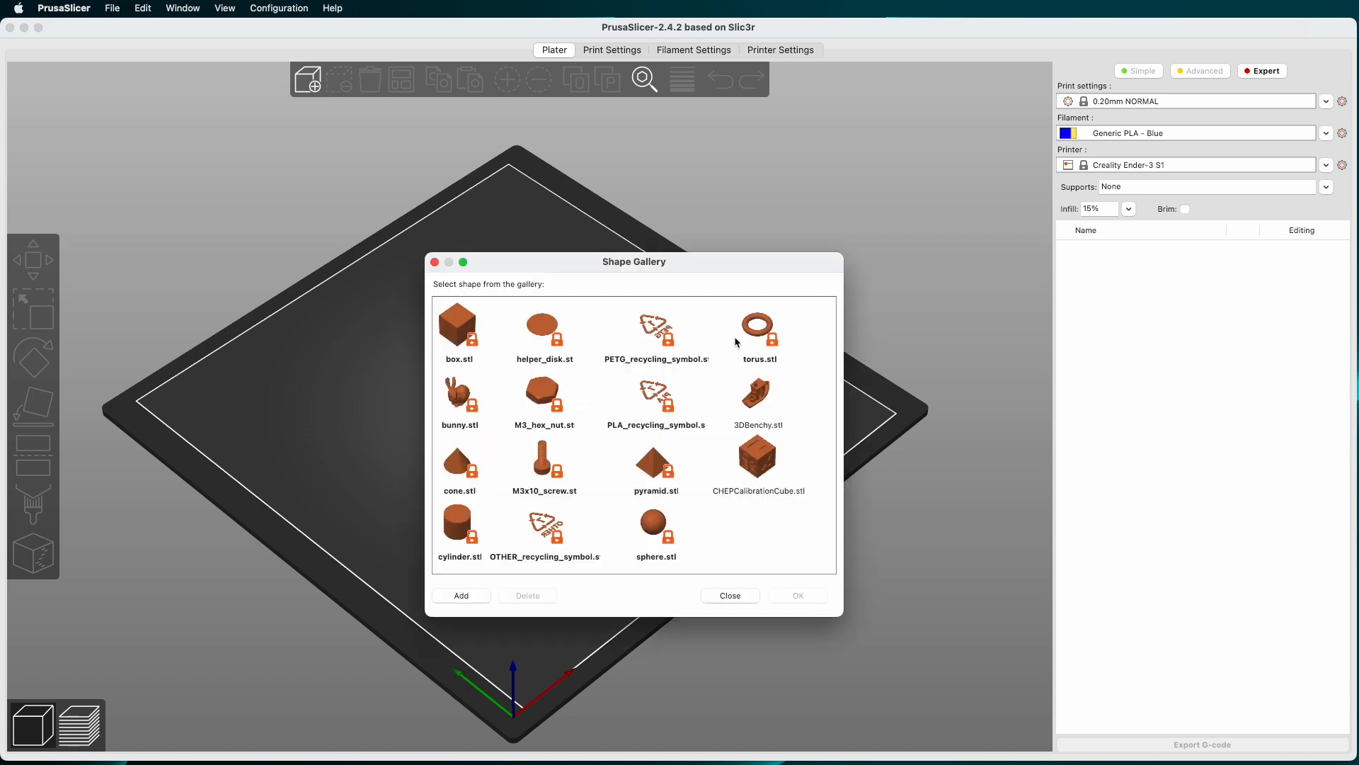
{"action": "left_click", "coordinate": [761, 397]}
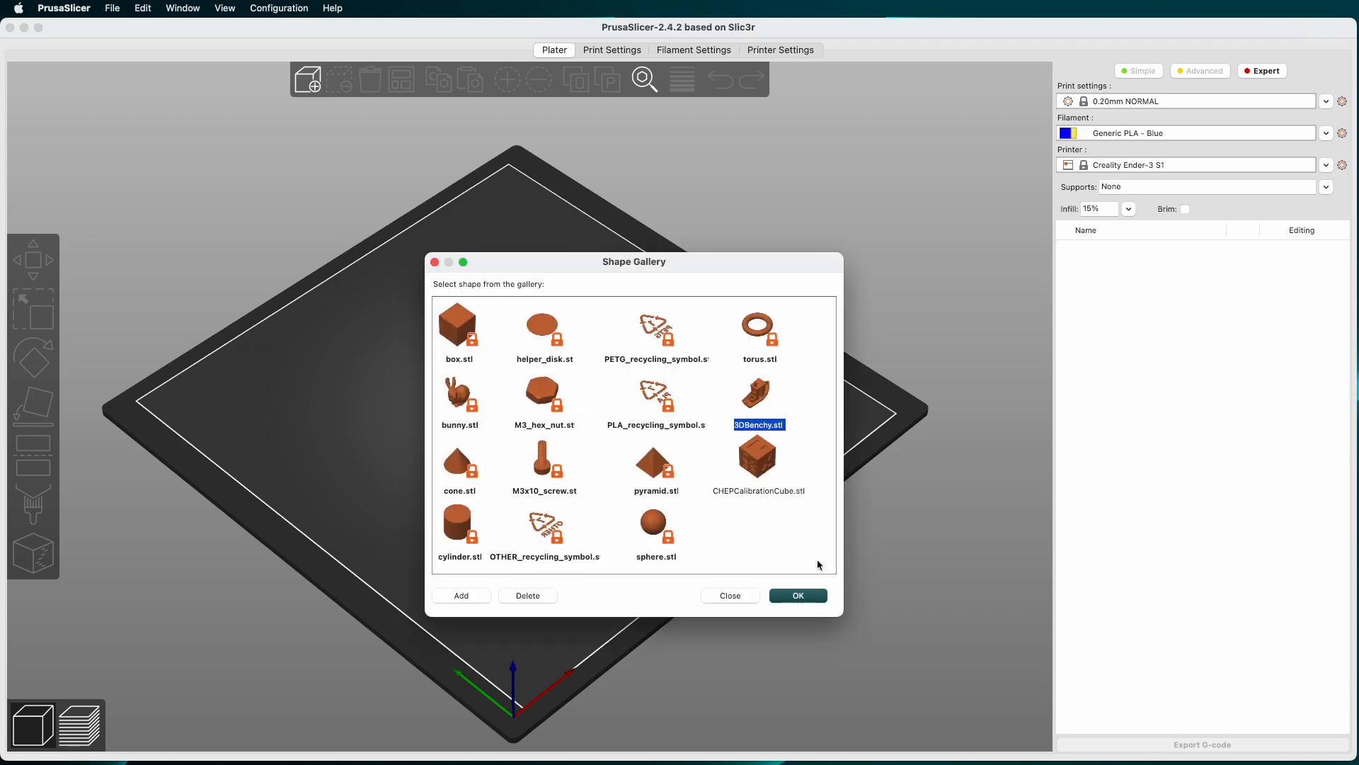
{"action": "left_click", "coordinate": [820, 597]}
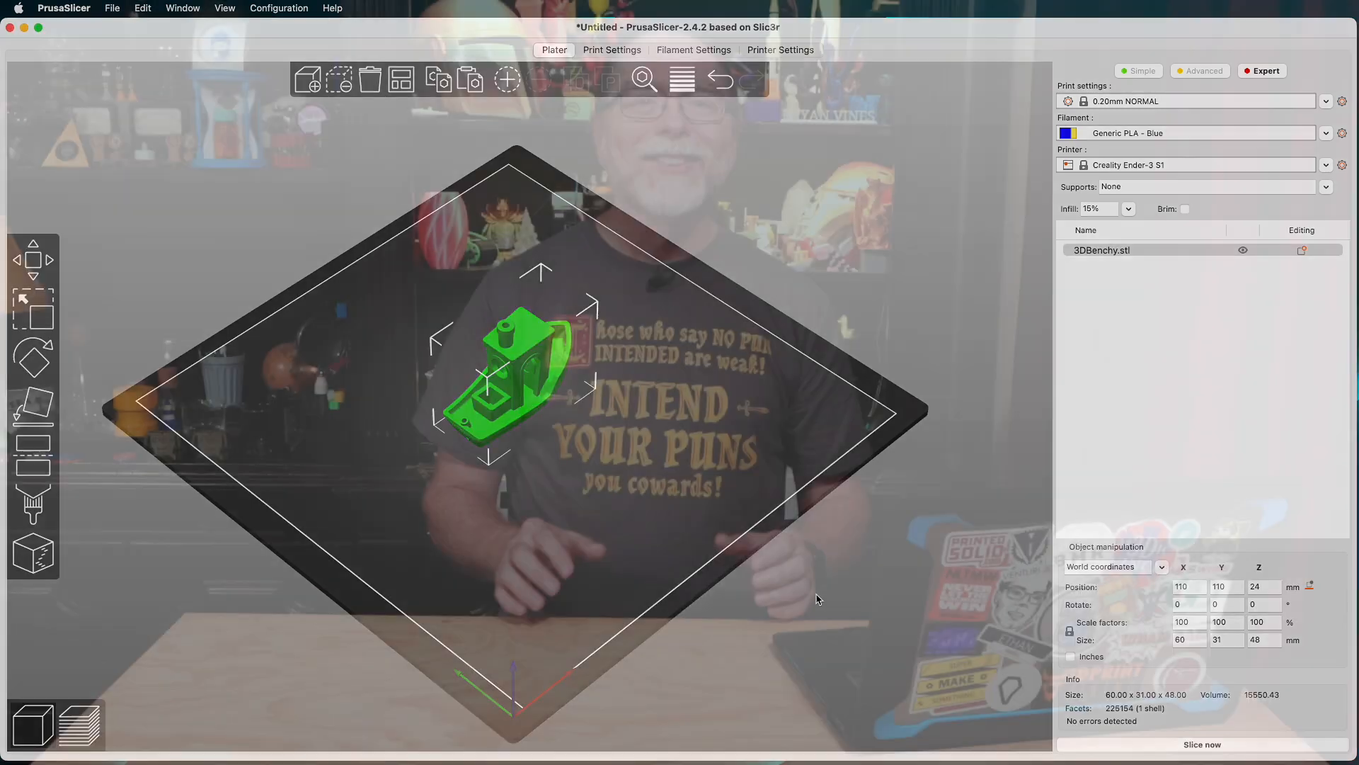